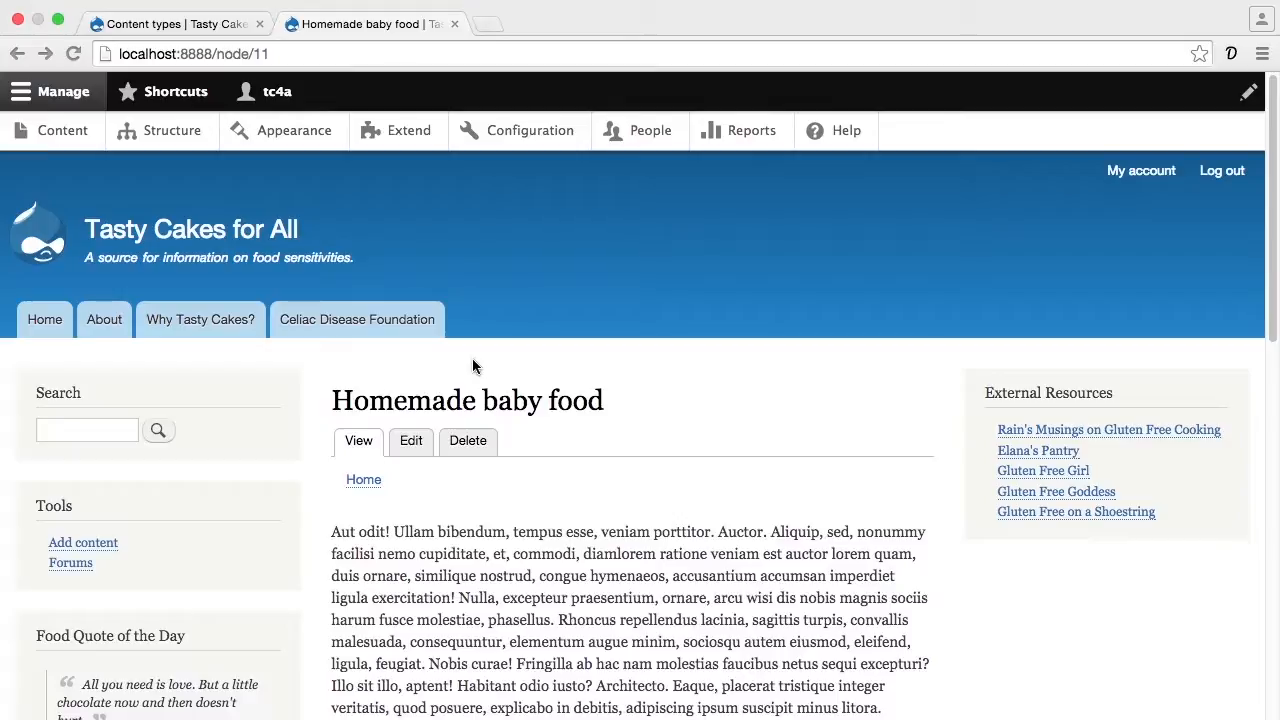
Step: Review the order and labels of the fields on the Homemade baby food event page
{"action": "scroll", "coordinate": [487, 452], "scroll_direction": "down", "scroll_amount": 2}
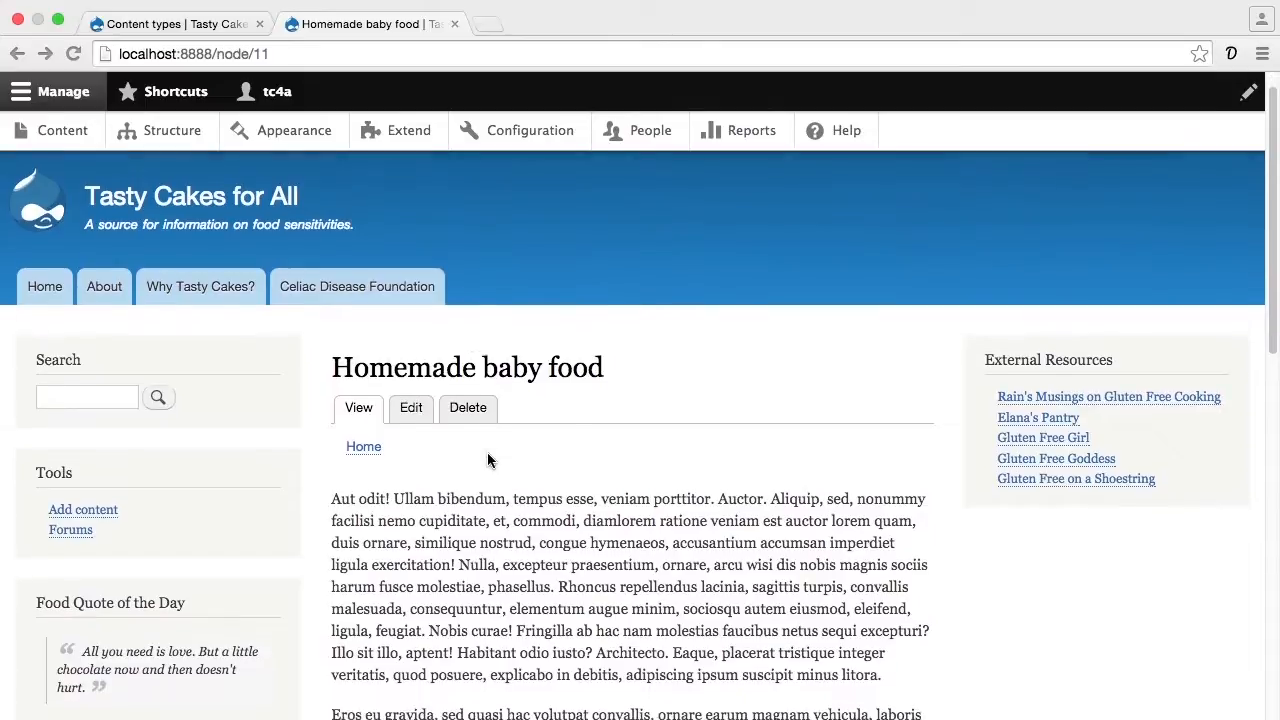
{"action": "scroll", "coordinate": [487, 454], "scroll_direction": "down", "scroll_amount": 10}
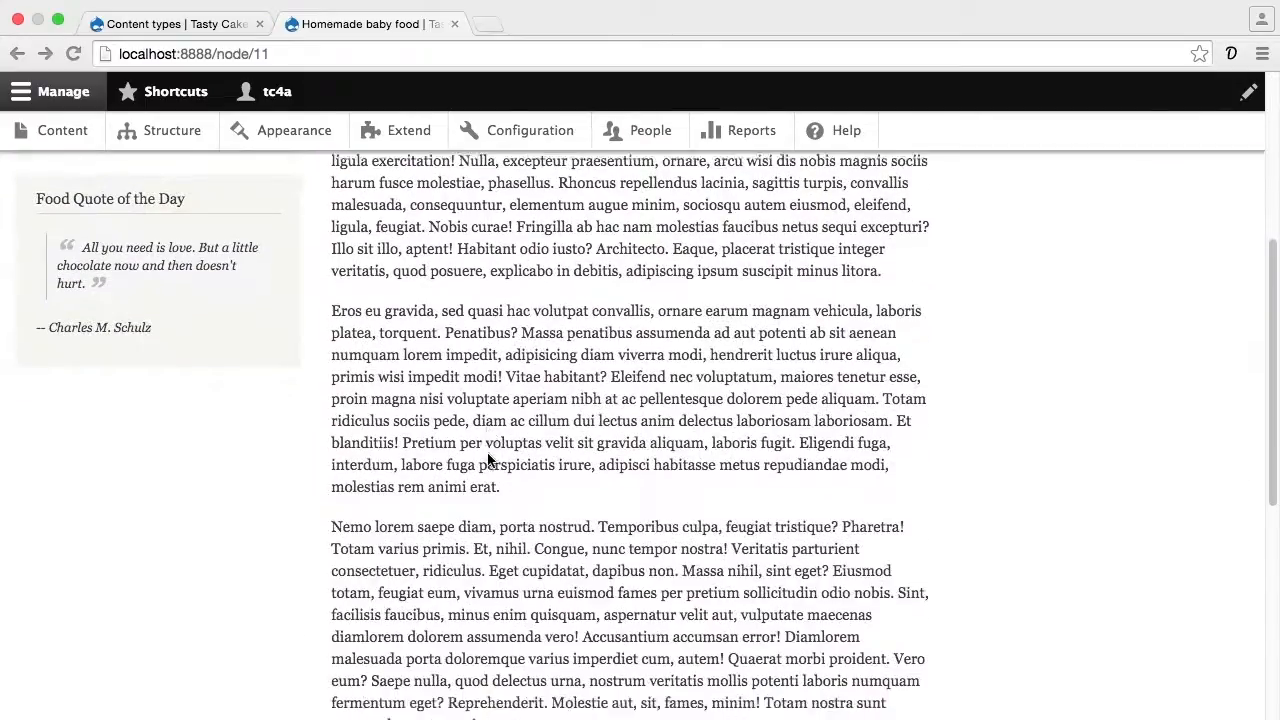
{"action": "scroll", "coordinate": [487, 460], "scroll_direction": "down", "scroll_amount": 1}
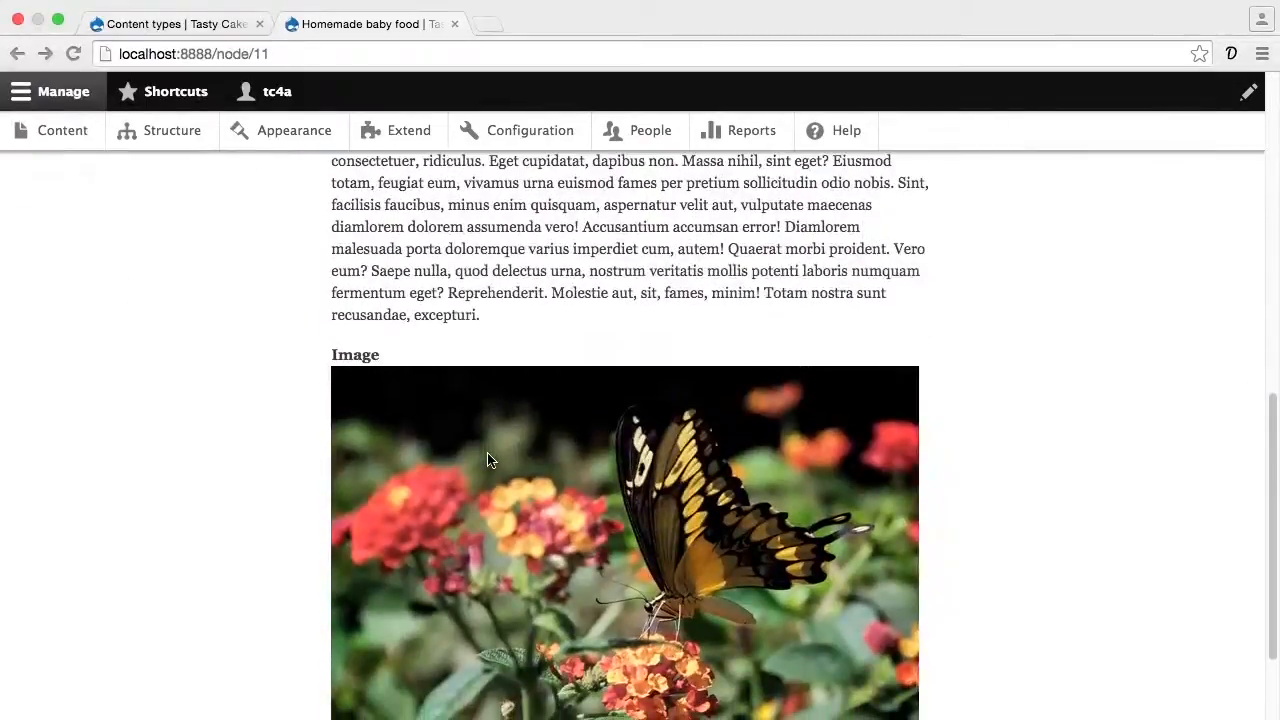
{"action": "double_click", "coordinate": [368, 354]}
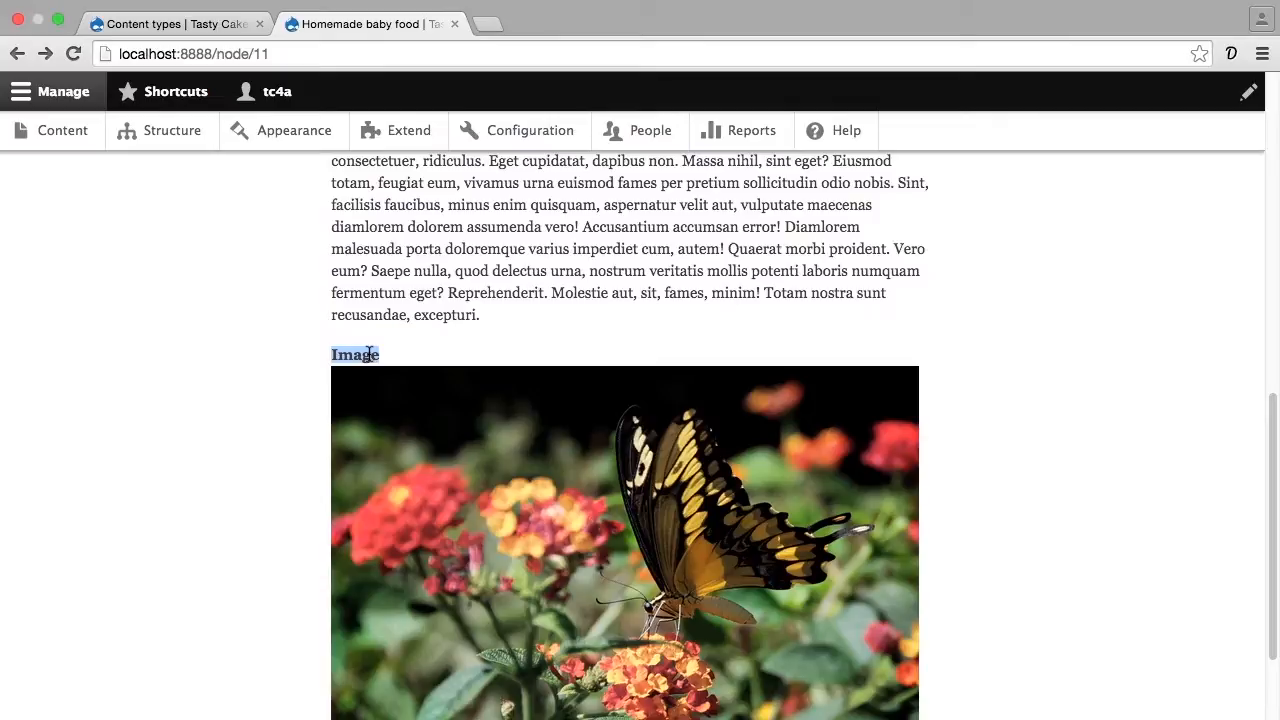
{"action": "scroll", "coordinate": [368, 356], "scroll_direction": "down", "scroll_amount": 9}
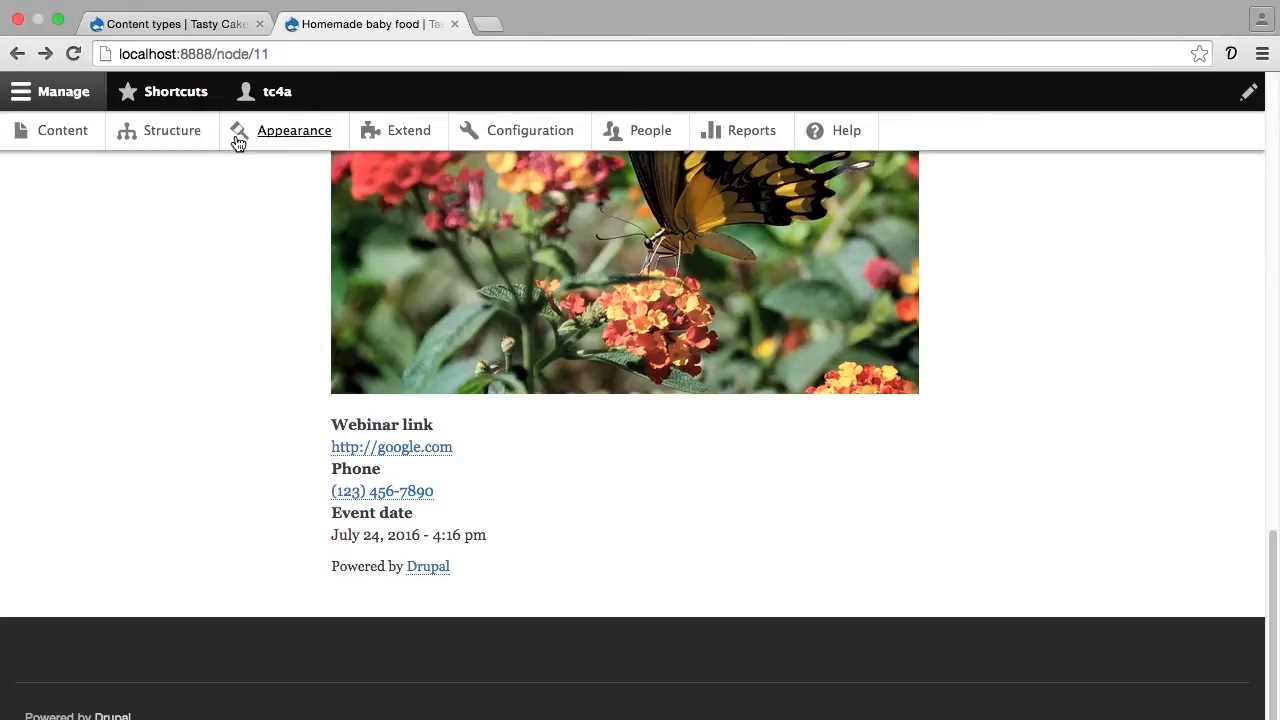
Step: Open the display management settings for the Event content type
{"action": "left_click", "coordinate": [224, 30]}
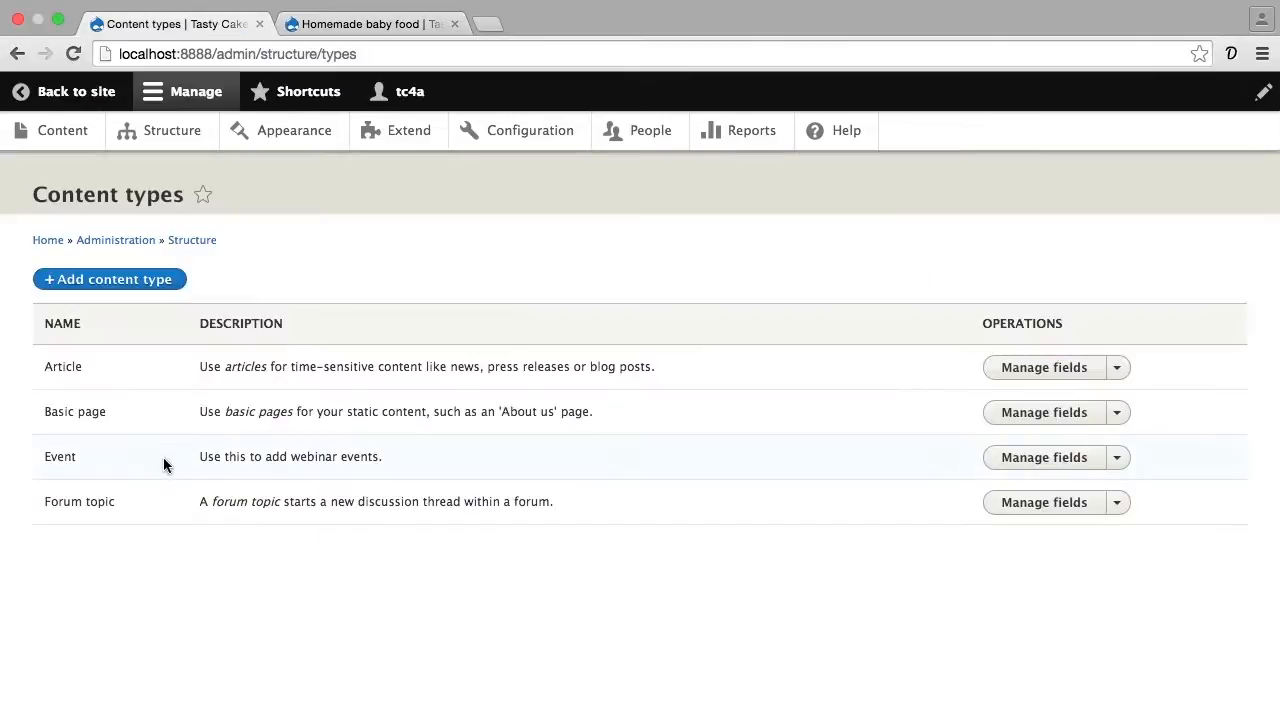
{"action": "left_click", "coordinate": [1117, 460]}
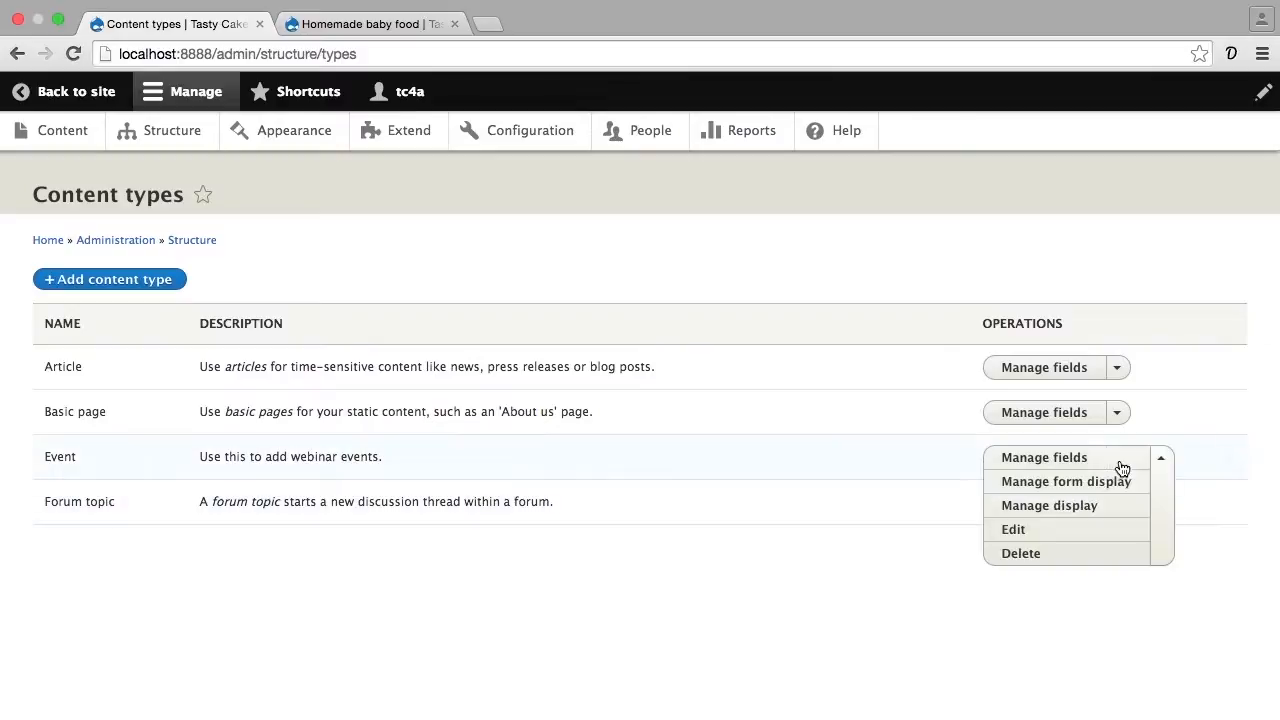
{"action": "left_click", "coordinate": [1068, 510]}
Step: Move the Image field above Body in the Event display and set its label to Hidden
{"action": "scroll", "coordinate": [1063, 517], "scroll_direction": "down", "scroll_amount": 3}
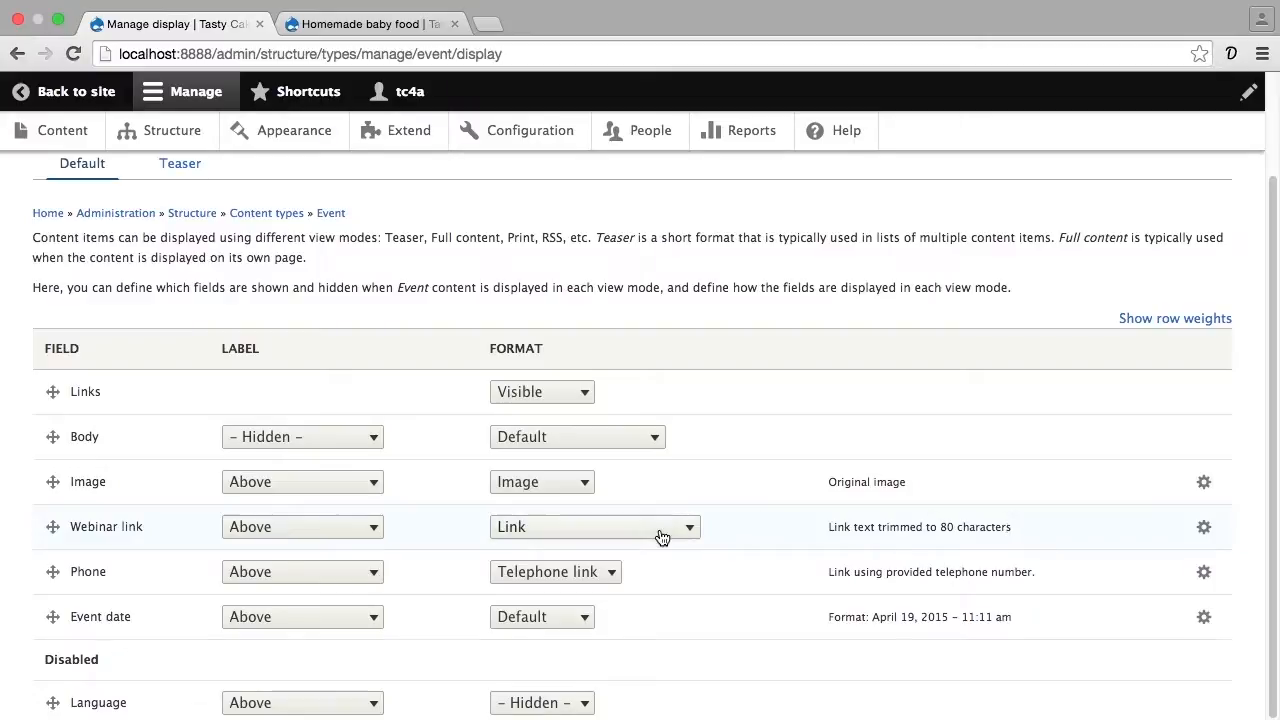
{"action": "left_click_drag", "start_coordinate": [51, 470], "coordinate": [46, 440]}
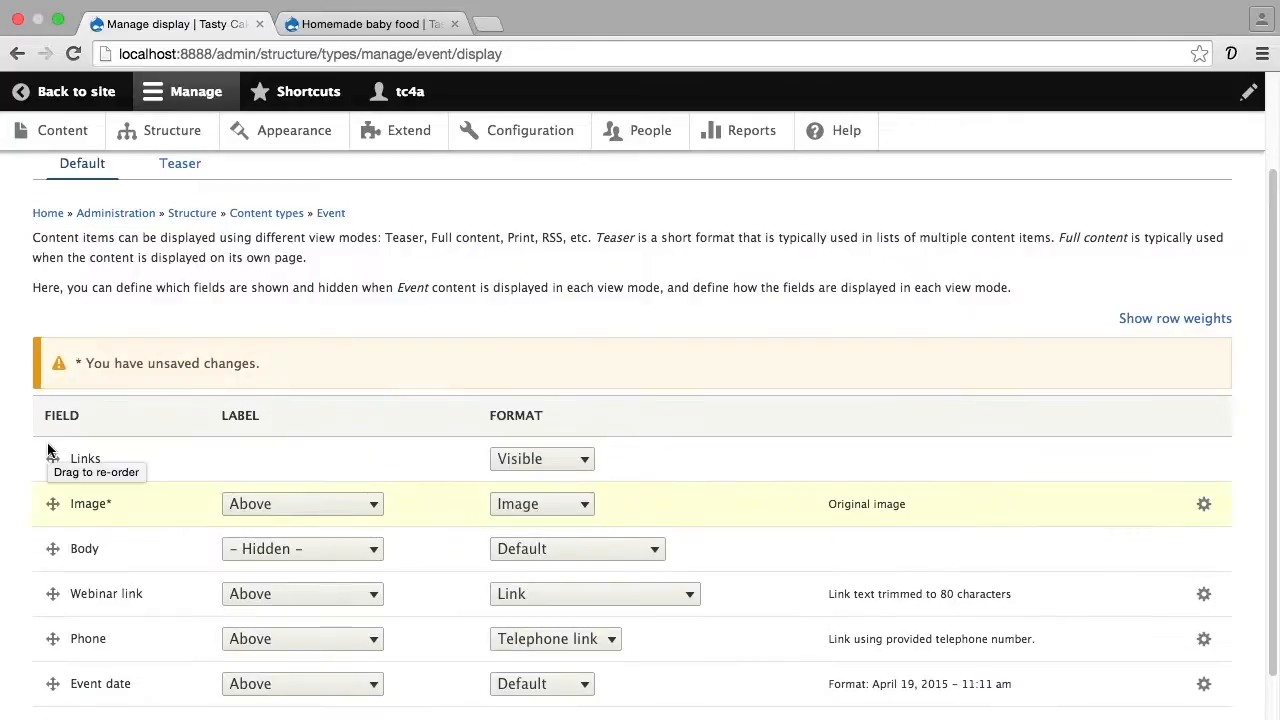
{"action": "left_click", "coordinate": [256, 510]}
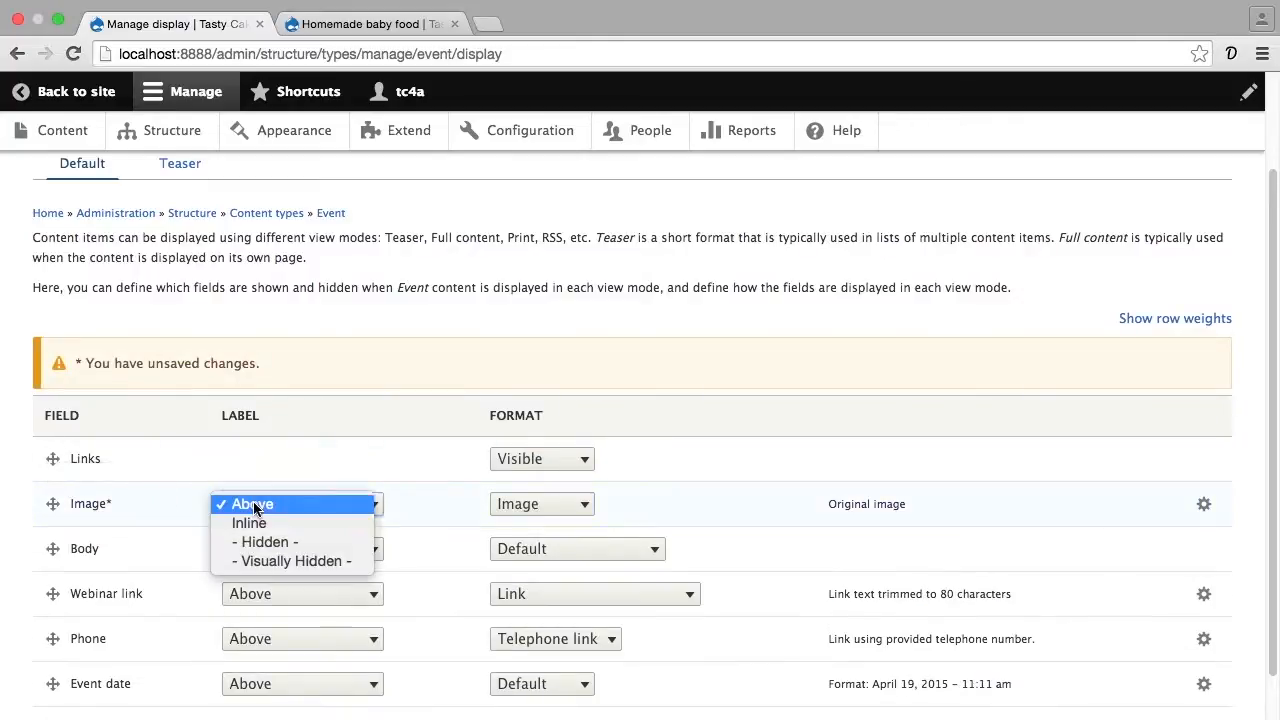
{"action": "left_click", "coordinate": [257, 541]}
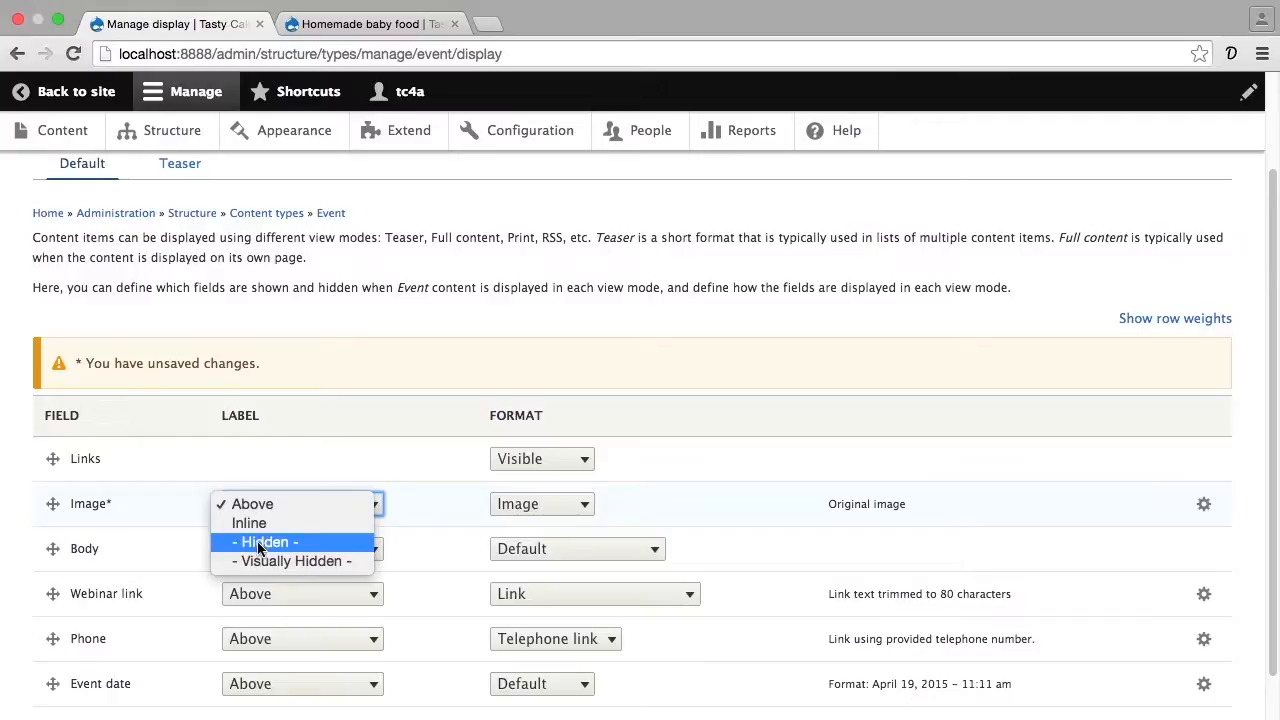
Step: Place Event date first, above Image, with its label set to Inline, and move Links below Phone
{"action": "scroll", "coordinate": [229, 563], "scroll_direction": "down", "scroll_amount": 3}
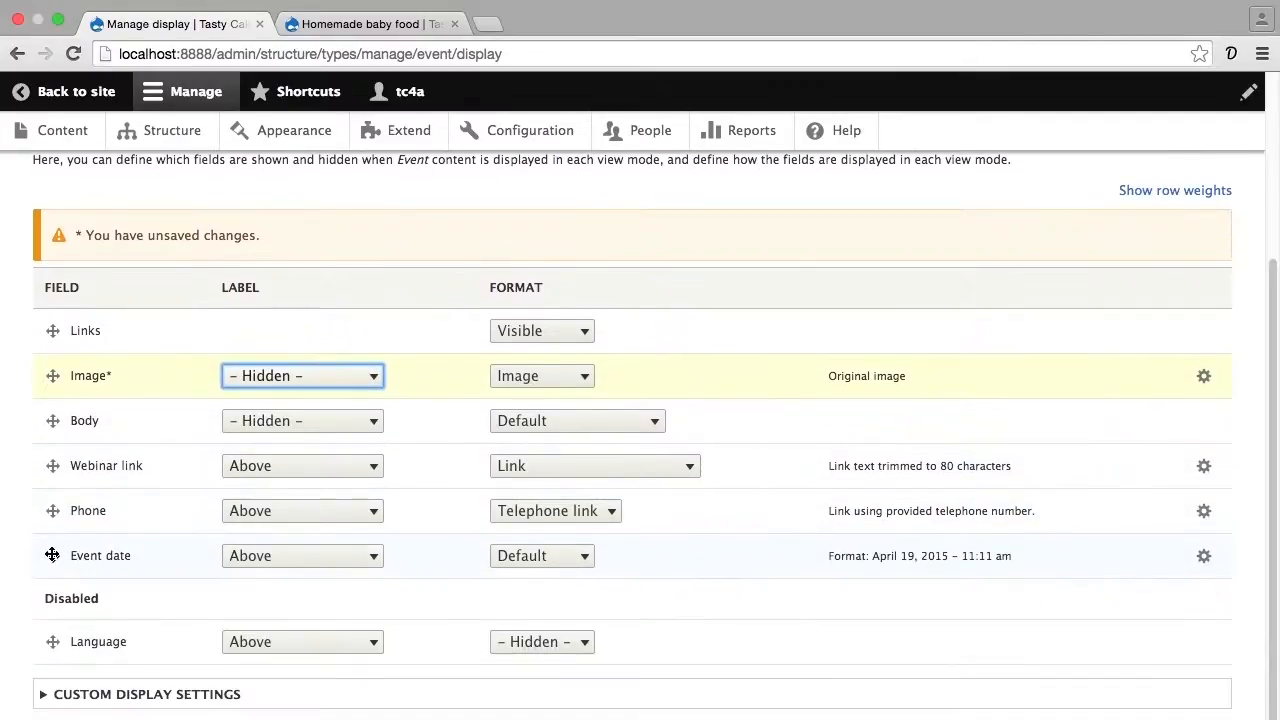
{"action": "left_click_drag", "start_coordinate": [52, 555], "coordinate": [51, 421]}
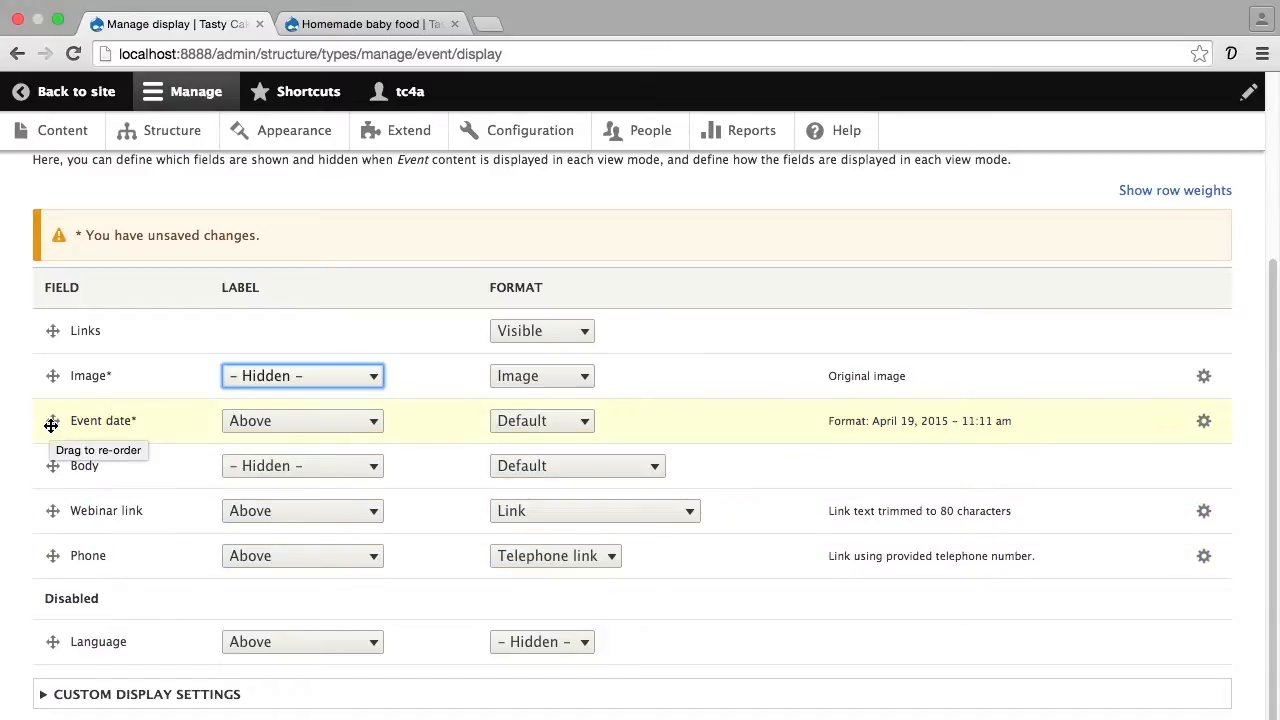
{"action": "left_click_drag", "start_coordinate": [53, 421], "coordinate": [52, 394]}
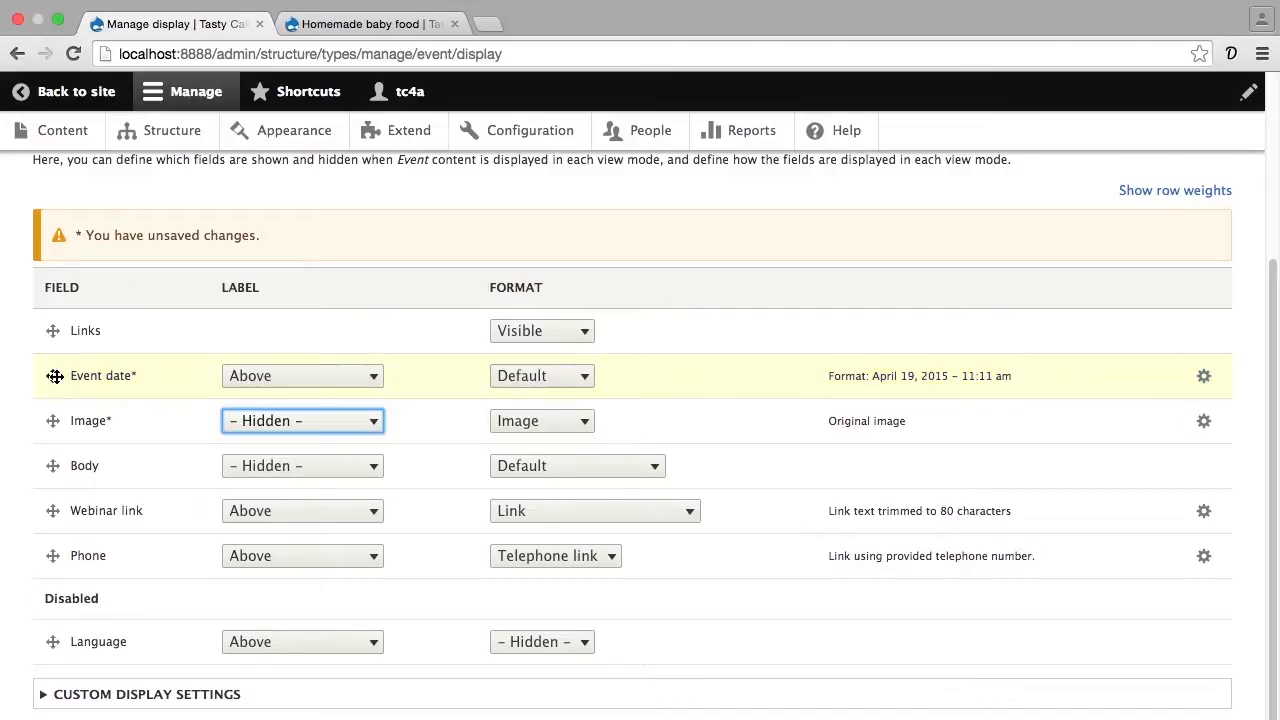
{"action": "left_click", "coordinate": [253, 375]}
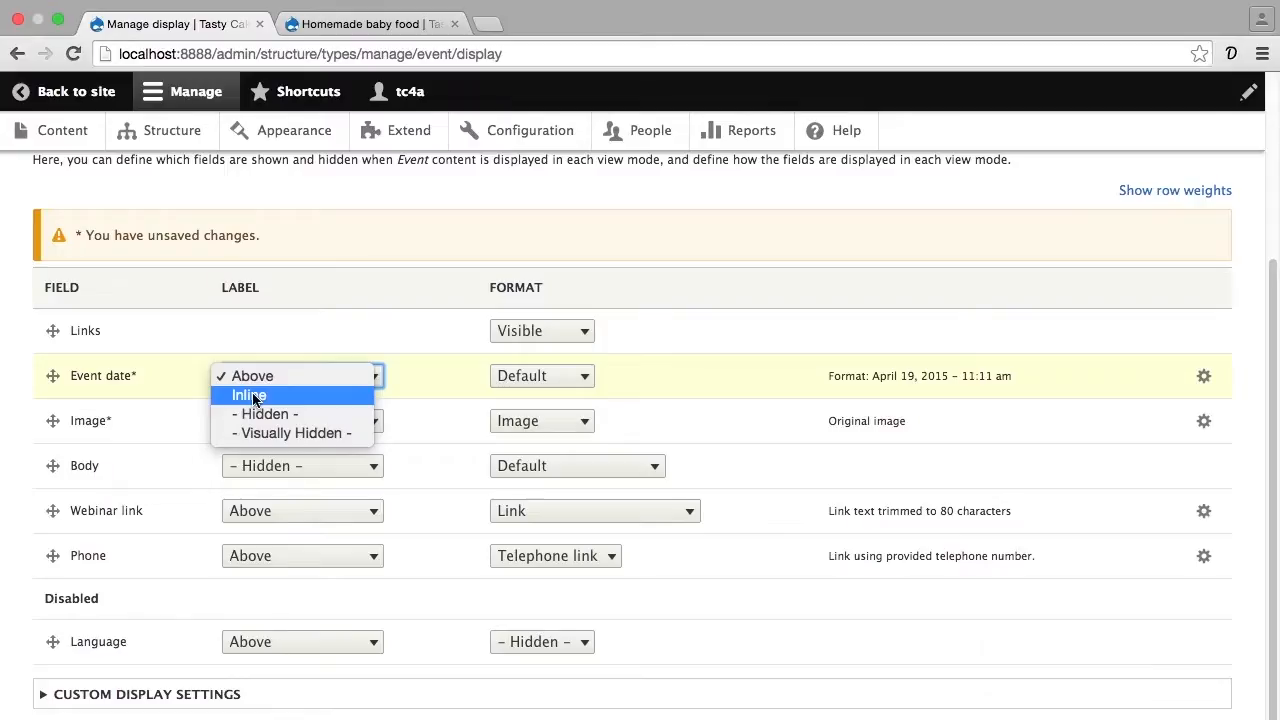
{"action": "left_click", "coordinate": [253, 396]}
{"action": "left_click_drag", "start_coordinate": [50, 331], "coordinate": [66, 562]}
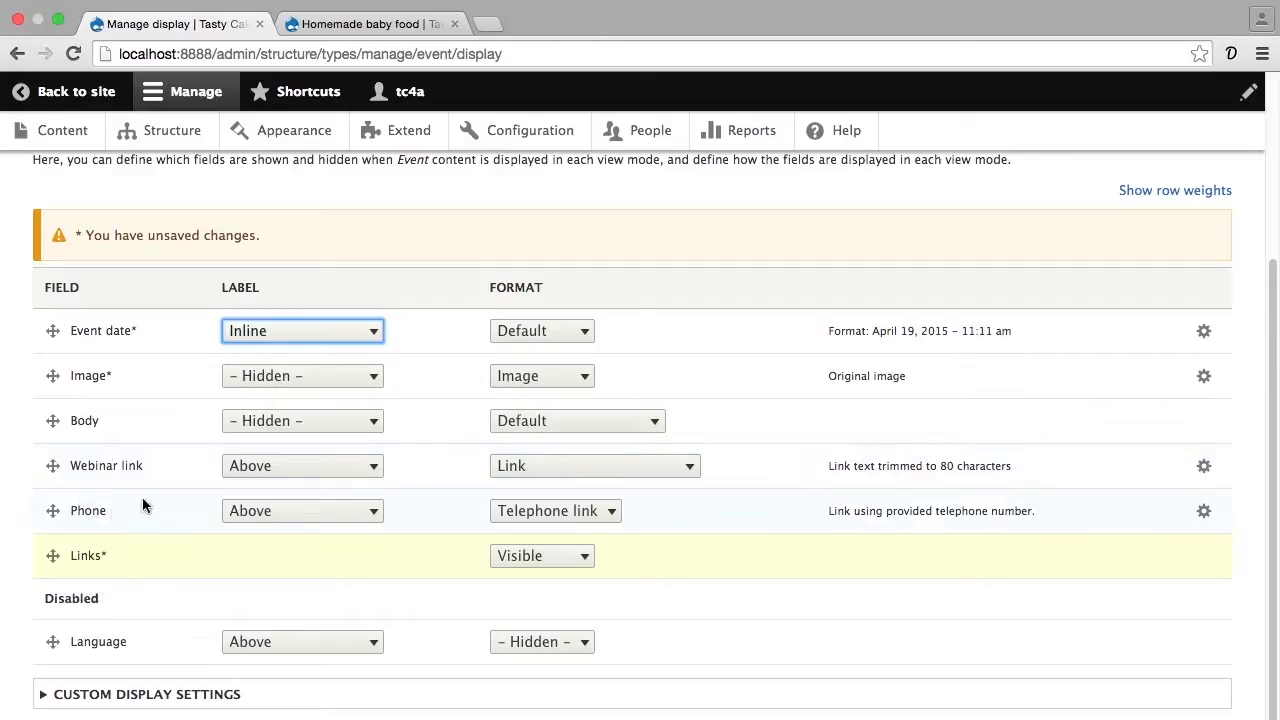
Step: Set the Webinar link and Phone labels to Inline and save the Event display settings
{"action": "left_click", "coordinate": [251, 468]}
{"action": "left_click", "coordinate": [250, 485]}
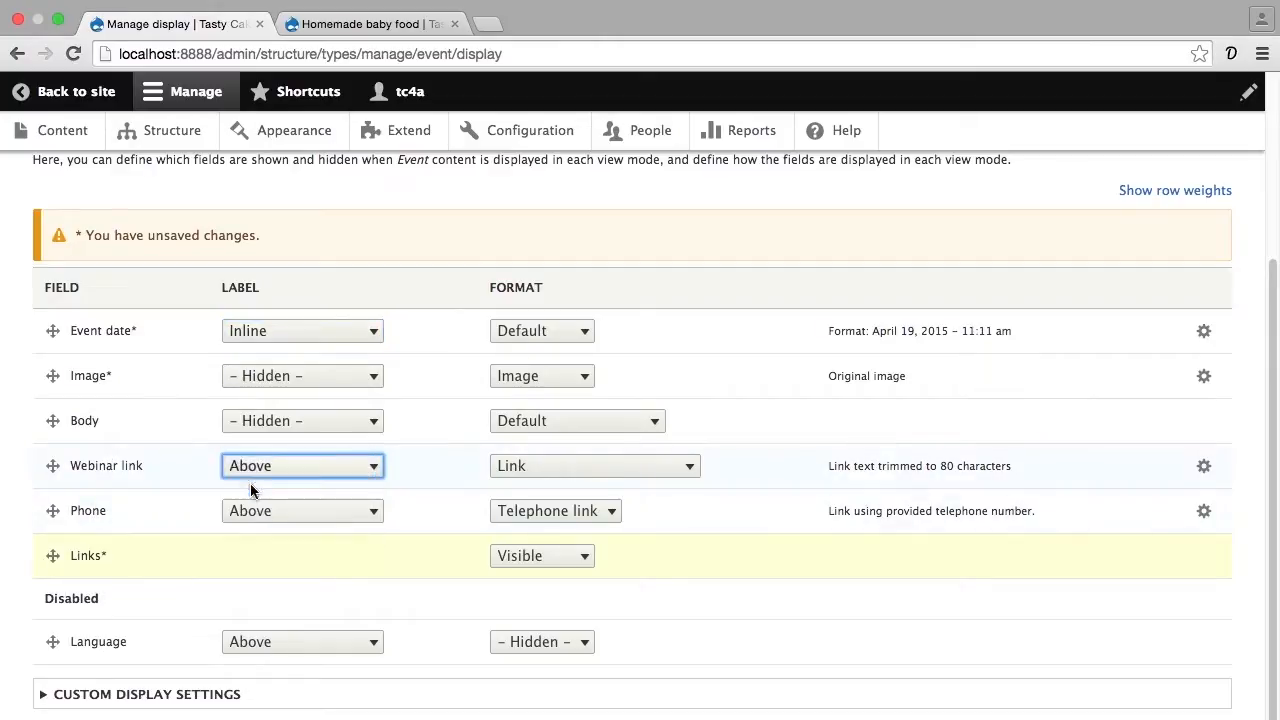
{"action": "left_click", "coordinate": [253, 511]}
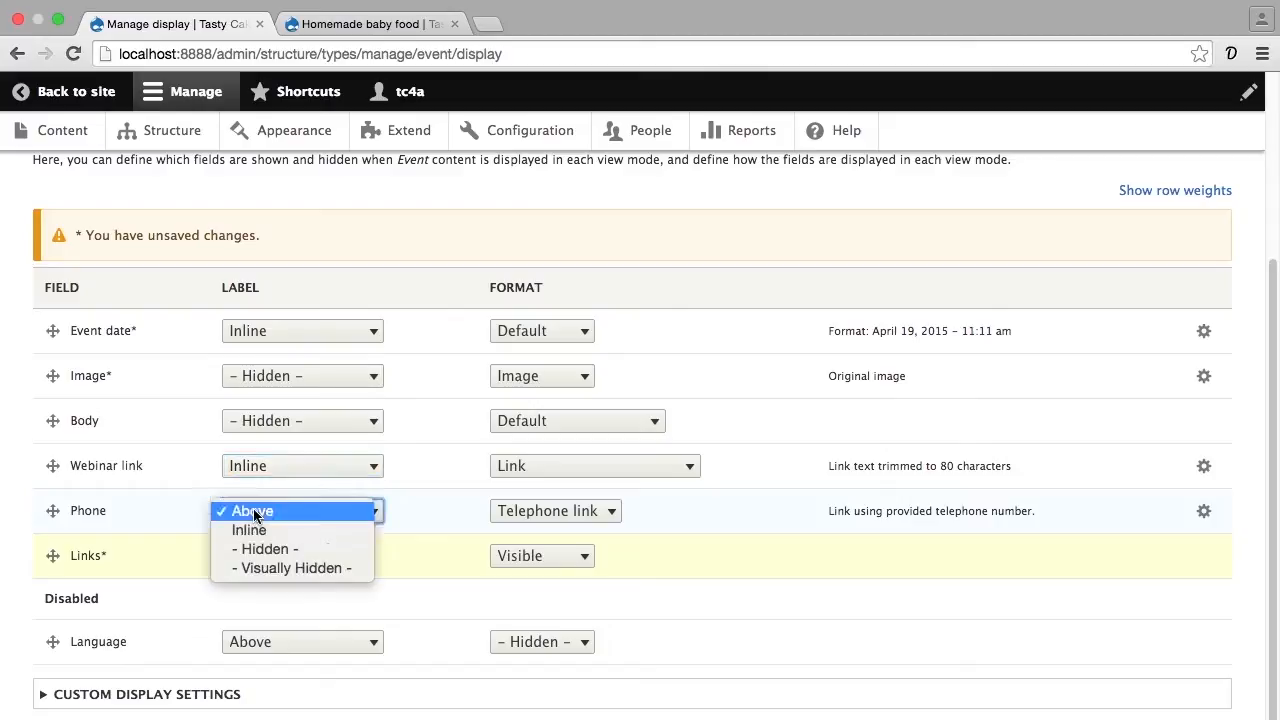
{"action": "left_click", "coordinate": [250, 530]}
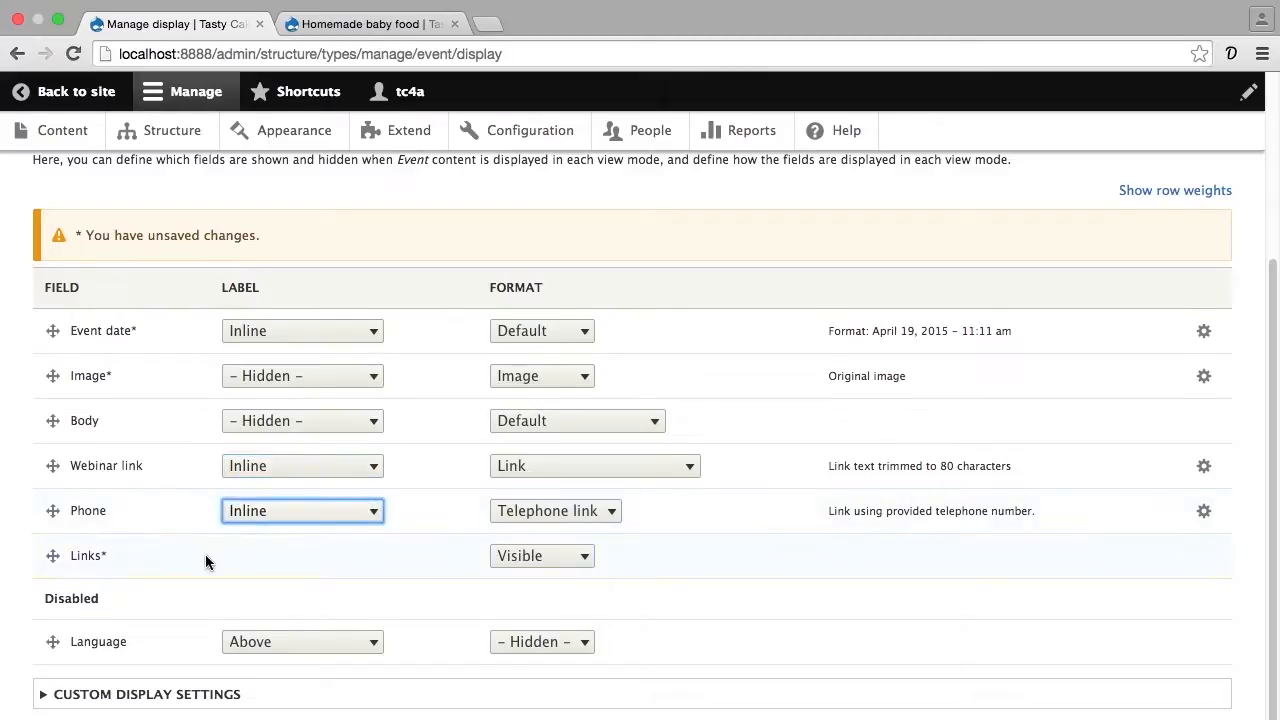
{"action": "scroll", "coordinate": [205, 554], "scroll_direction": "down", "scroll_amount": 1}
{"action": "left_click", "coordinate": [84, 692]}
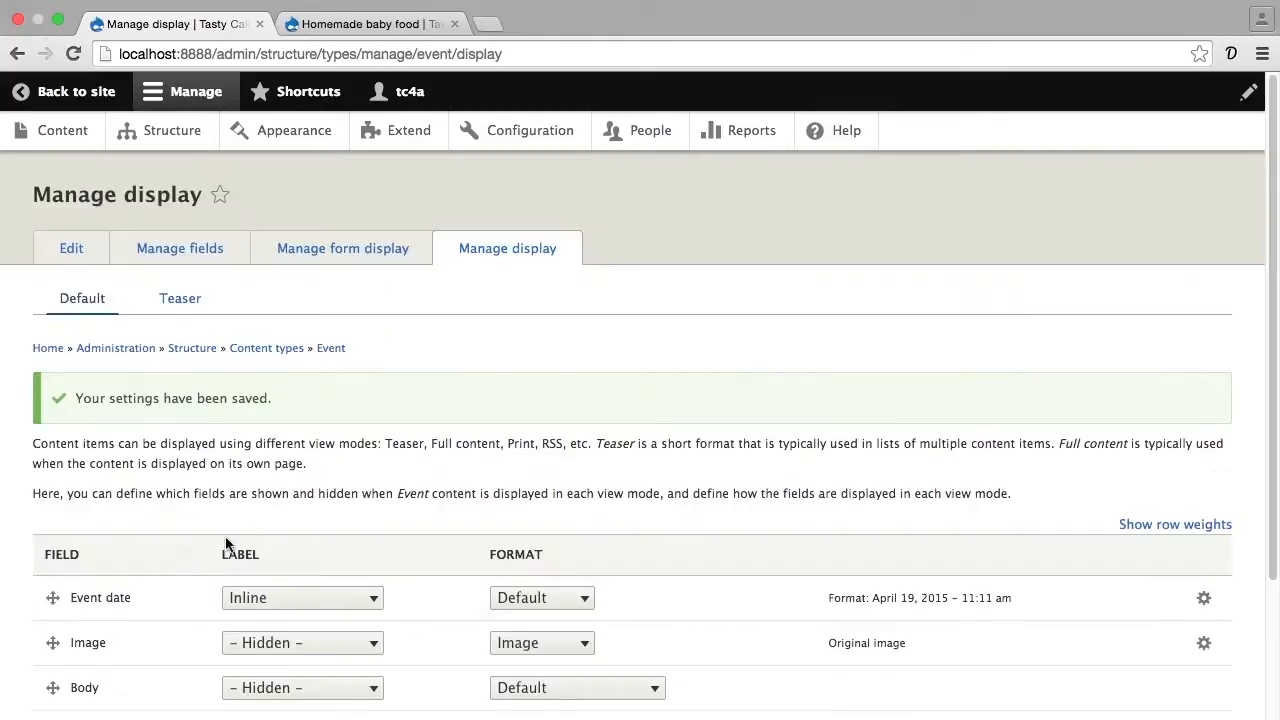
Step: Reload the Homemade baby food page and check the placement and labels of its event date, image, webinar link and phone
{"action": "left_click", "coordinate": [372, 24]}
{"action": "key", "text": "super+r"}
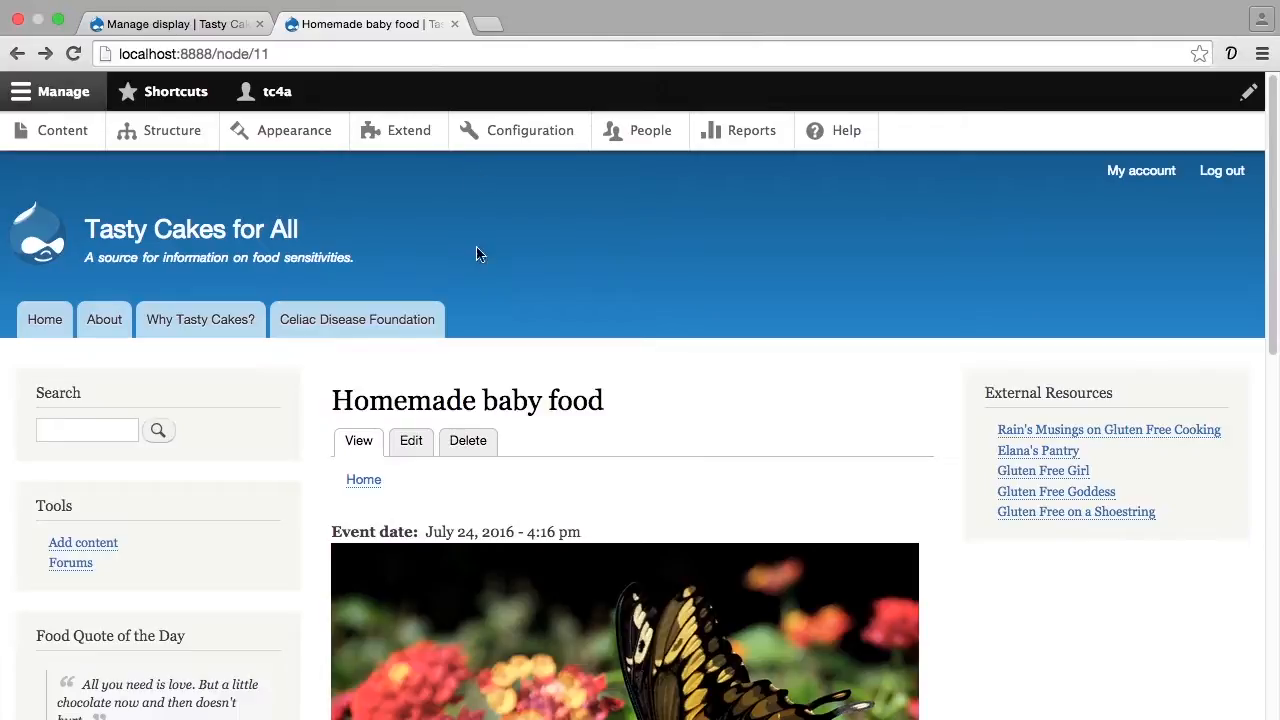
{"action": "scroll", "coordinate": [470, 283], "scroll_direction": "down", "scroll_amount": 1}
{"action": "scroll", "coordinate": [469, 284], "scroll_direction": "down", "scroll_amount": 3}
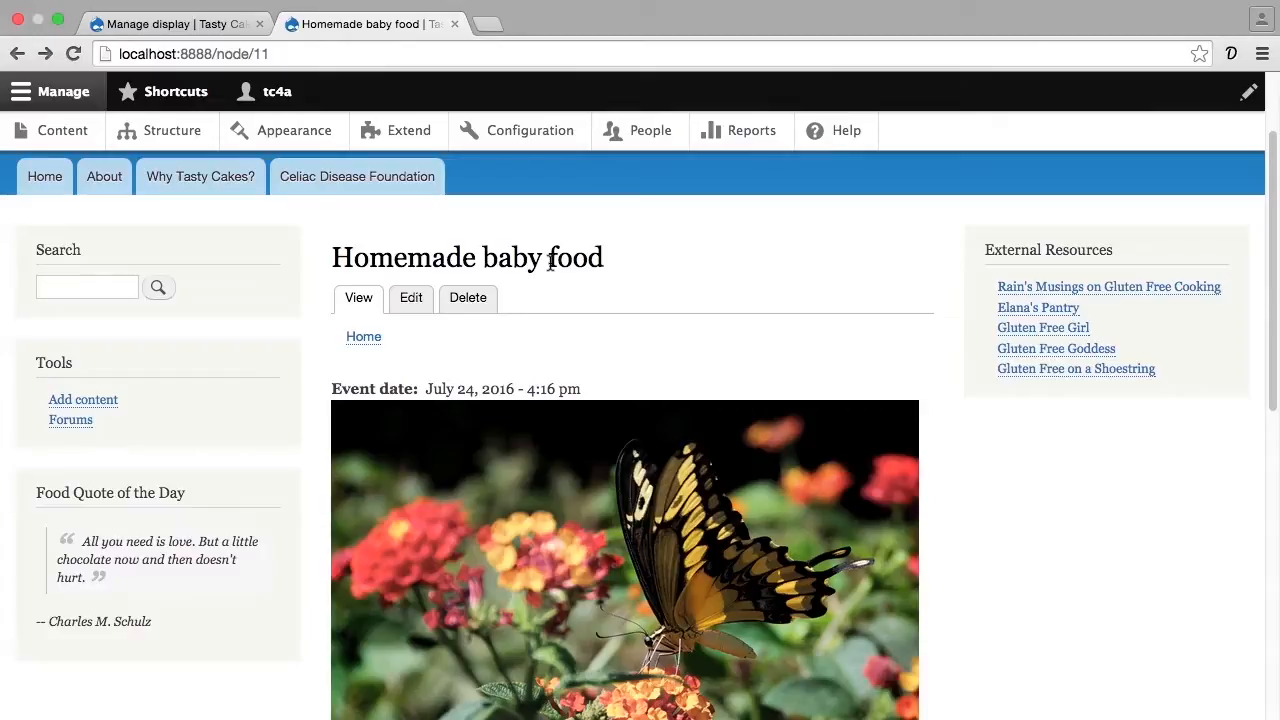
{"action": "left_click_drag", "start_coordinate": [582, 389], "coordinate": [328, 390]}
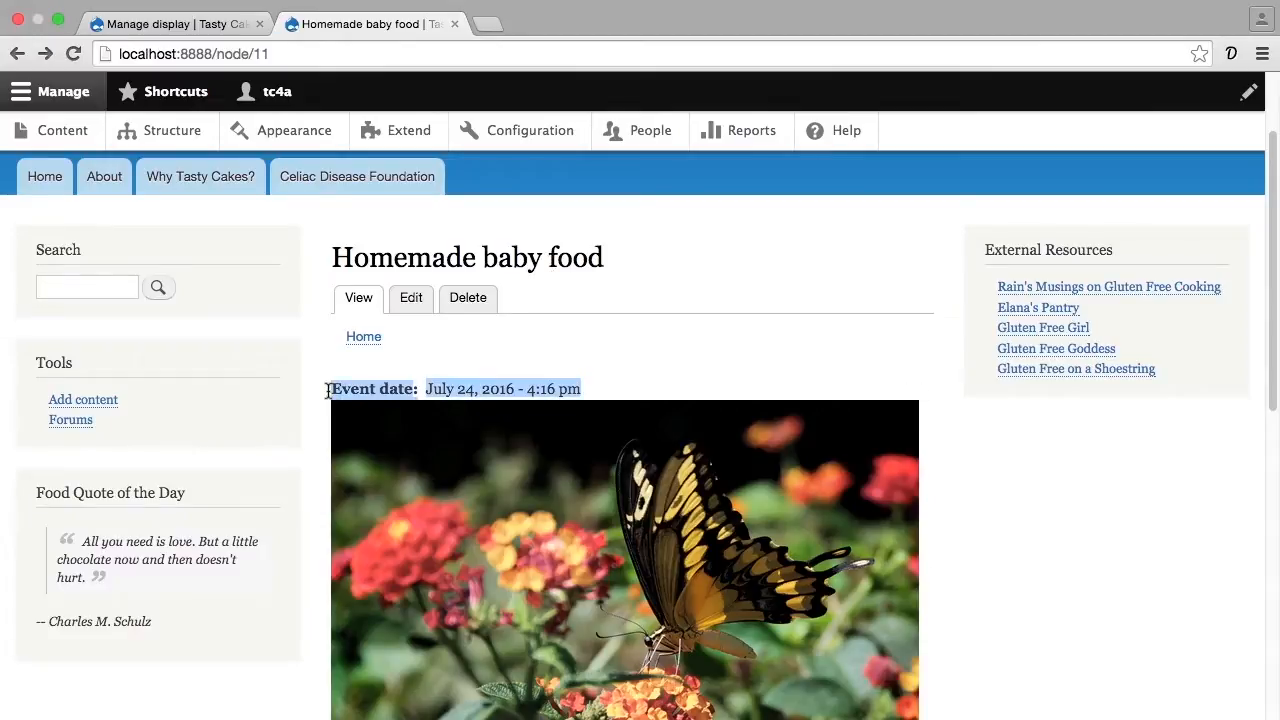
{"action": "scroll", "coordinate": [348, 388], "scroll_direction": "down", "scroll_amount": 5}
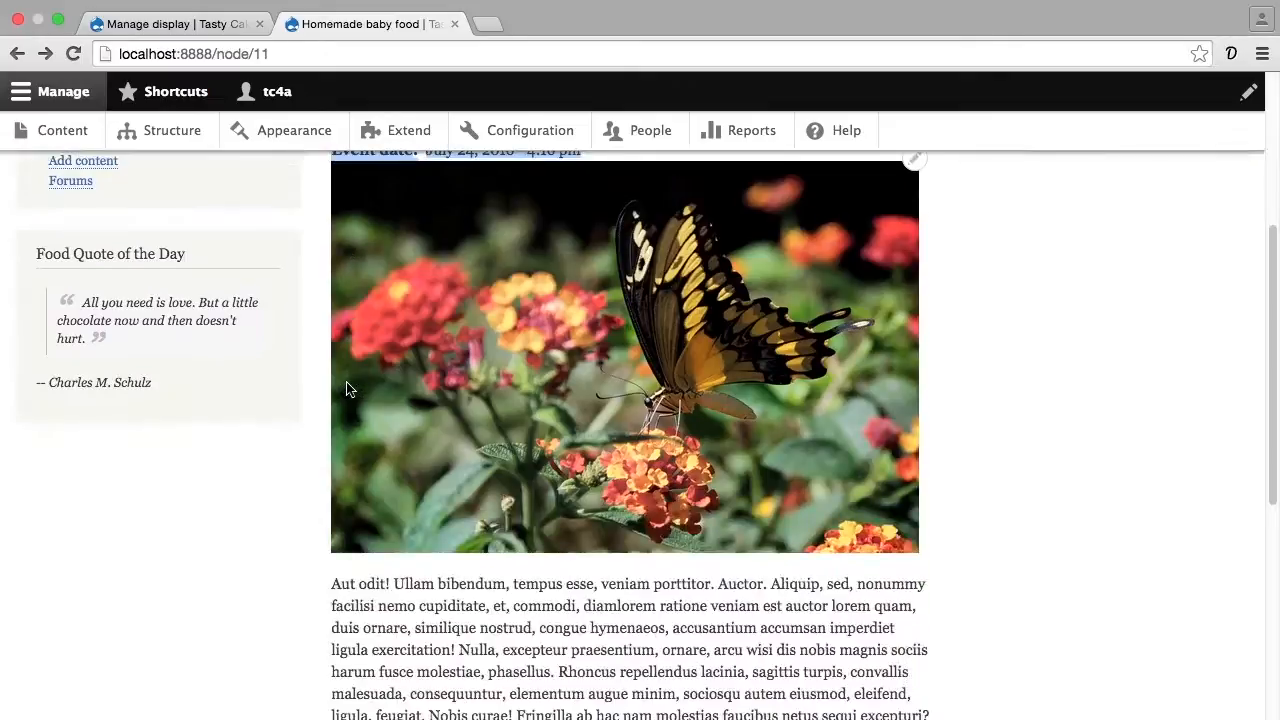
{"action": "scroll", "coordinate": [348, 388], "scroll_direction": "down", "scroll_amount": 10}
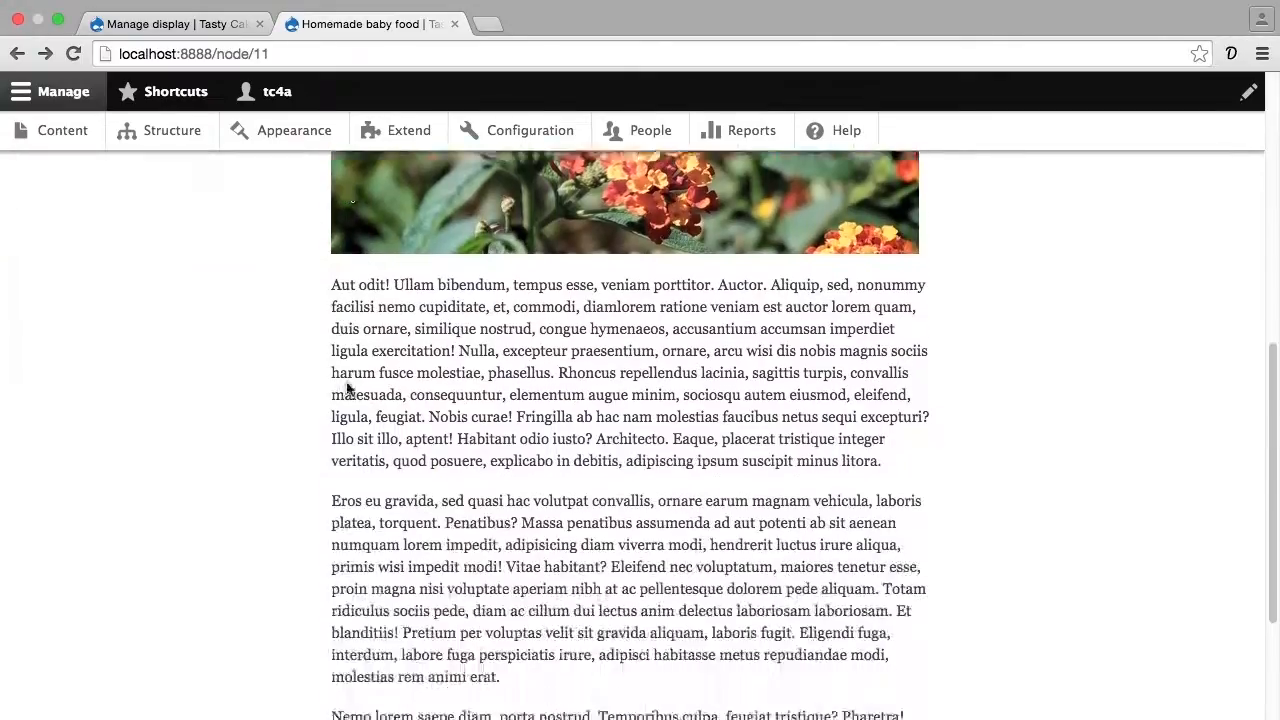
{"action": "scroll", "coordinate": [347, 383], "scroll_direction": "down", "scroll_amount": 3}
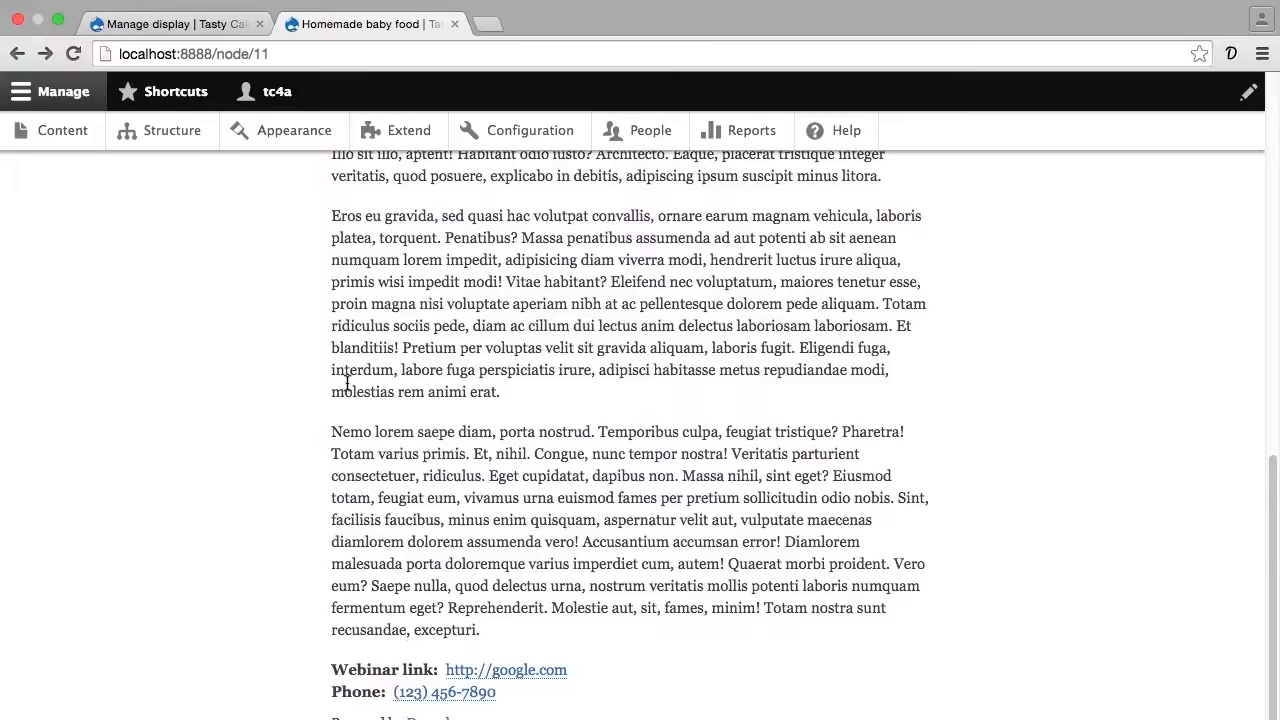
{"action": "scroll", "coordinate": [347, 383], "scroll_direction": "down", "scroll_amount": 4}
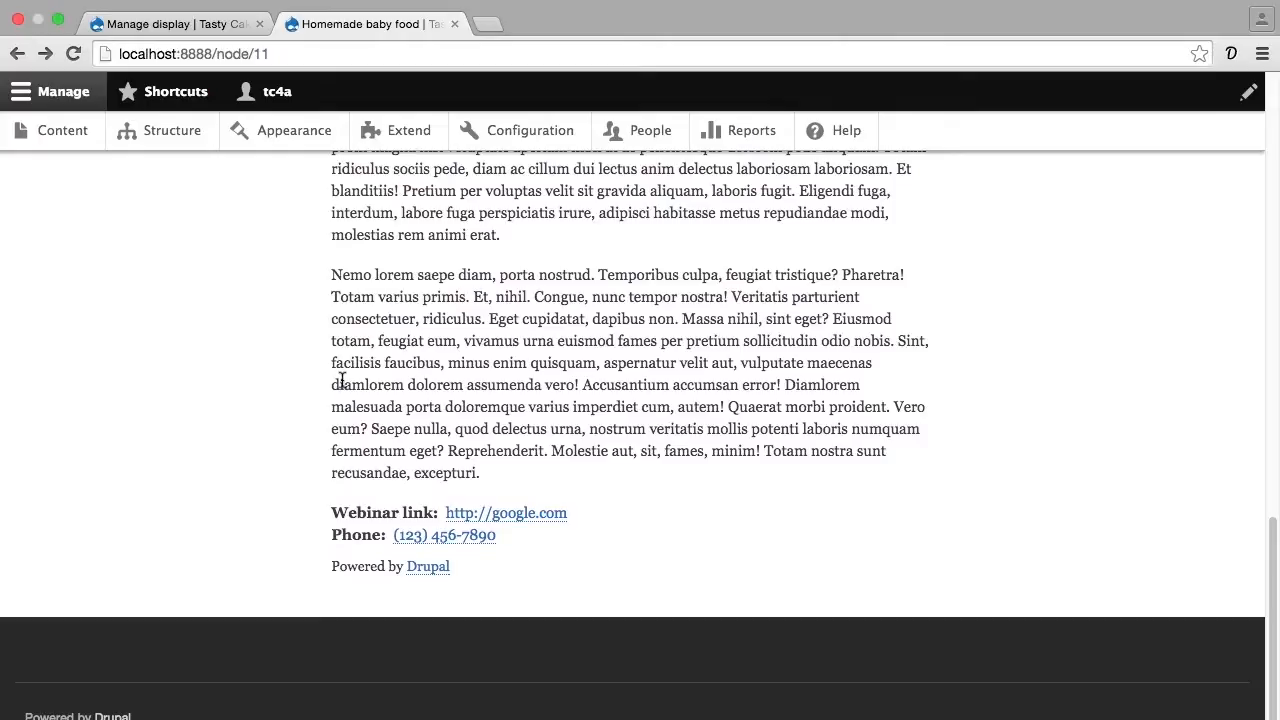
Step: Edit the Homemade baby food event to be promoted to the front page, and save it as published
{"action": "scroll", "coordinate": [341, 381], "scroll_direction": "up", "scroll_amount": 10}
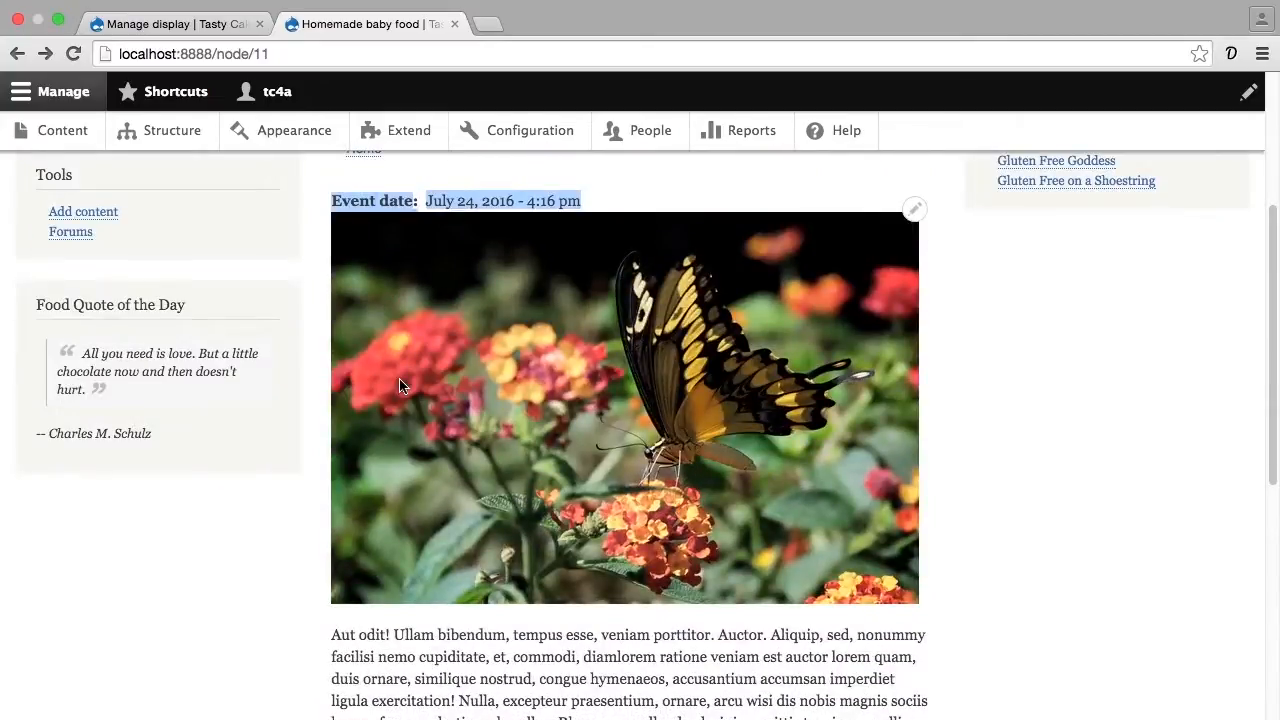
{"action": "scroll", "coordinate": [400, 385], "scroll_direction": "up", "scroll_amount": 4}
{"action": "left_click", "coordinate": [411, 441]}
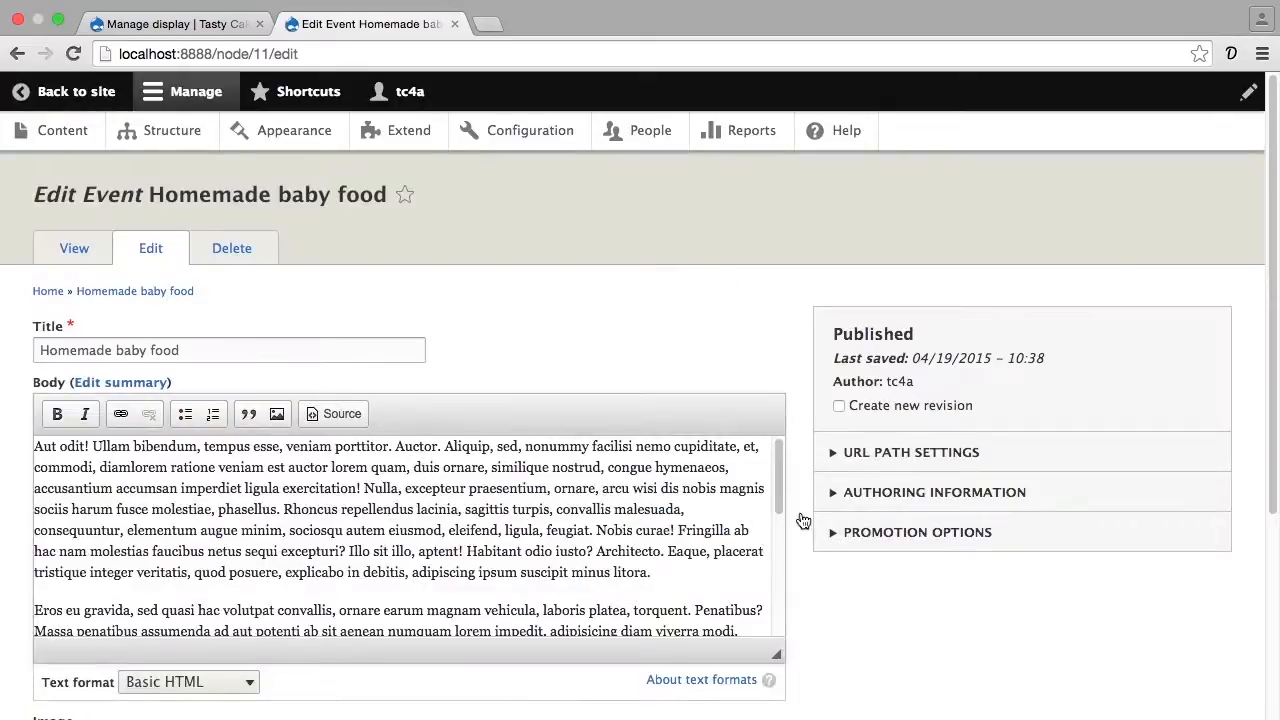
{"action": "left_click", "coordinate": [851, 533]}
{"action": "left_click", "coordinate": [839, 570]}
{"action": "scroll", "coordinate": [758, 578], "scroll_direction": "down", "scroll_amount": 3}
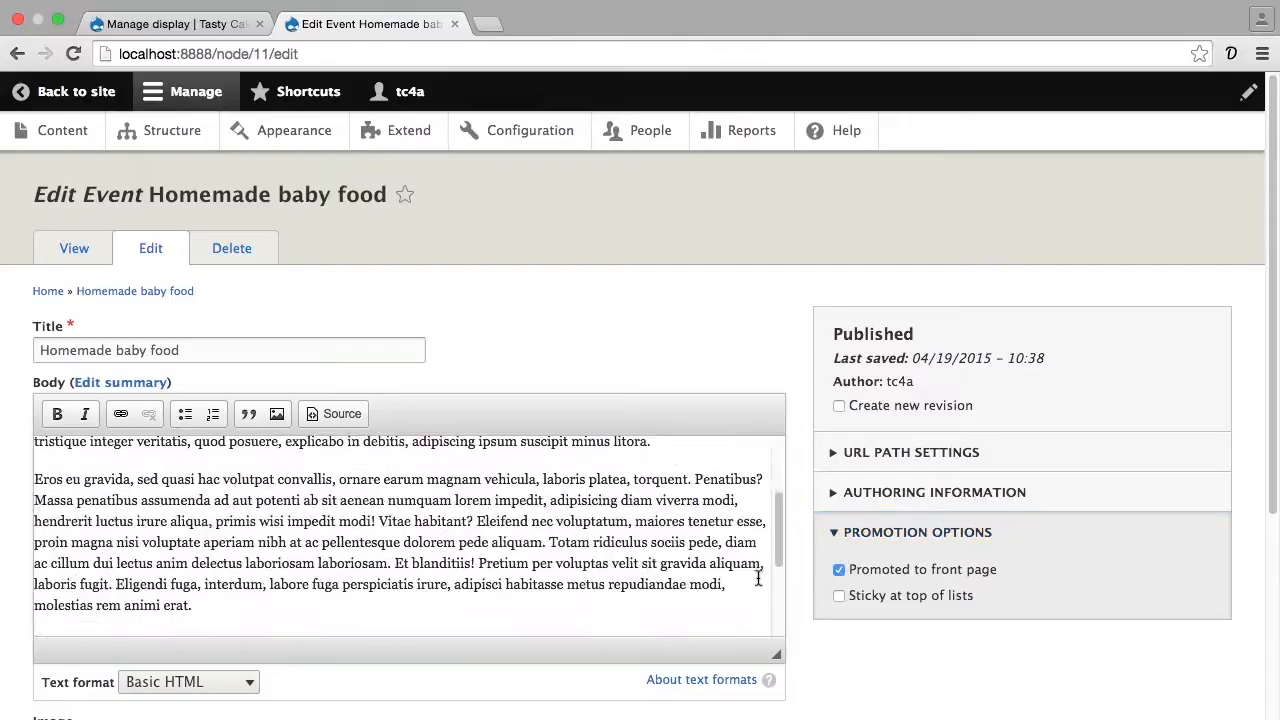
{"action": "scroll", "coordinate": [795, 590], "scroll_direction": "down", "scroll_amount": 5}
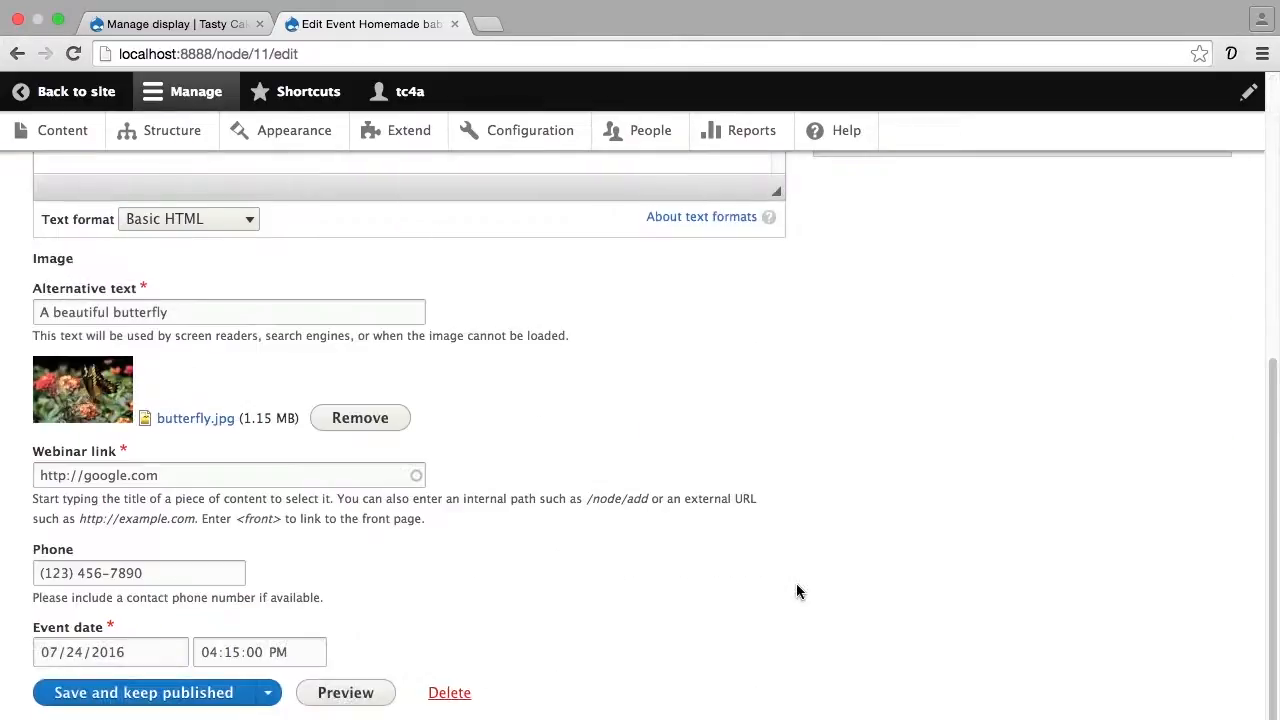
{"action": "left_click", "coordinate": [214, 692]}
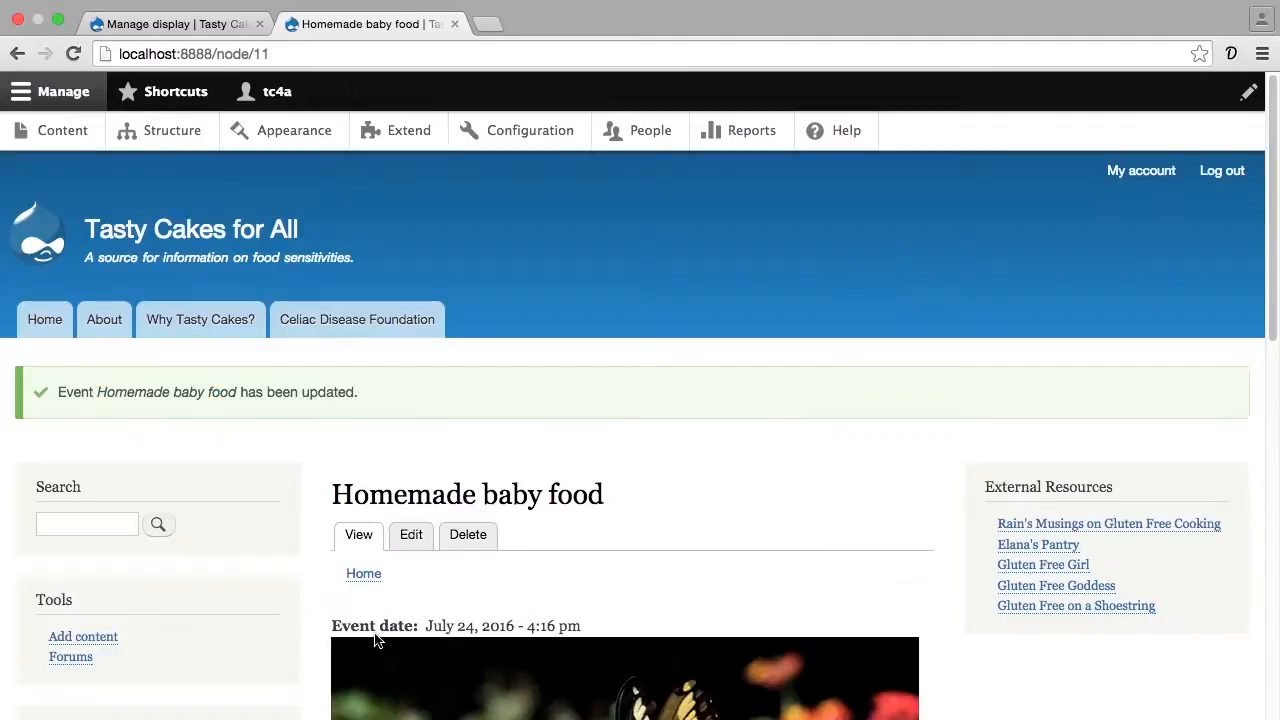
Step: Open the site's home page and examine how the Homemade baby food teaser is displayed
{"action": "left_click", "coordinate": [257, 232]}
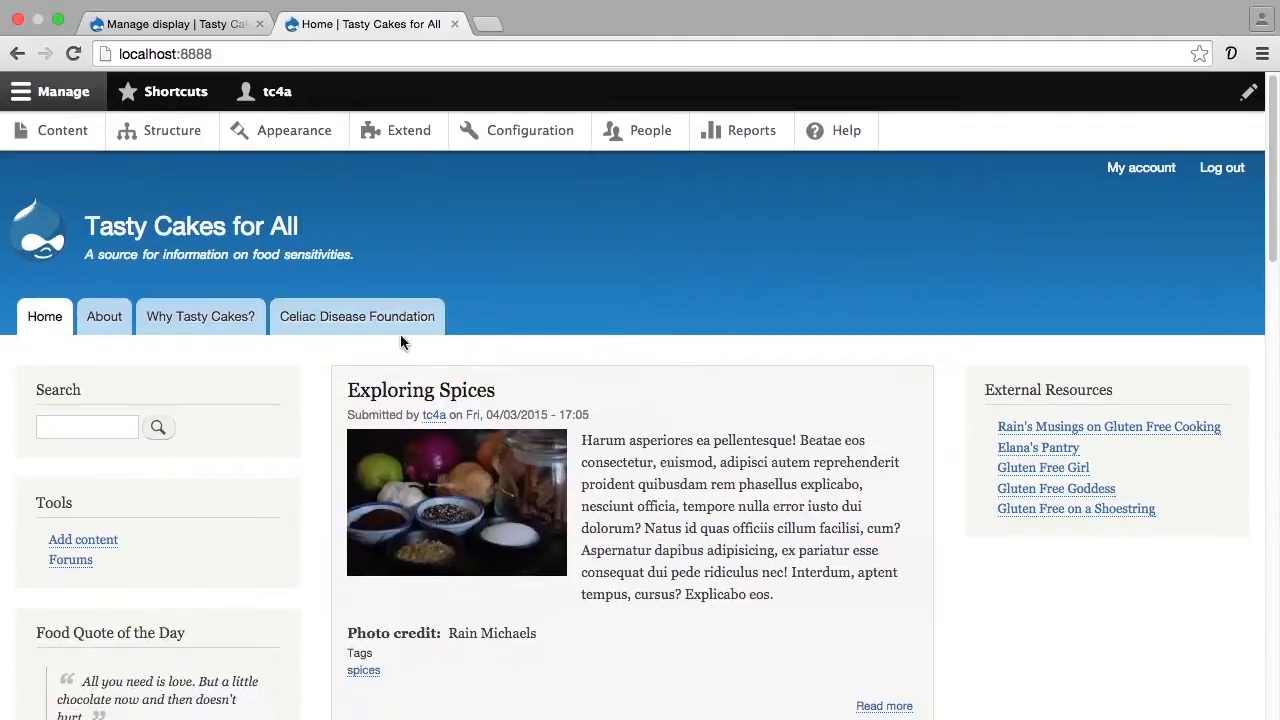
{"action": "scroll", "coordinate": [400, 340], "scroll_direction": "down", "scroll_amount": 5}
{"action": "scroll", "coordinate": [399, 343], "scroll_direction": "down", "scroll_amount": 5}
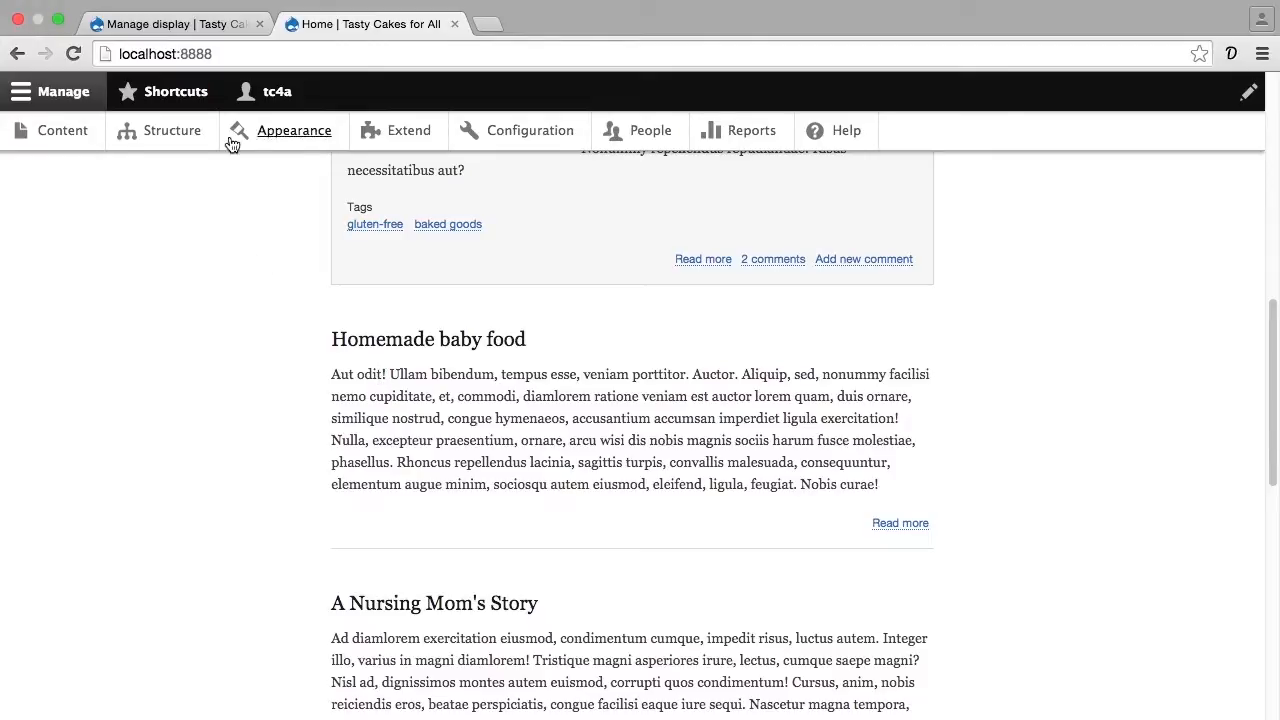
Step: In the Event teaser display, enable the Image field directly above Body and set its label to Hidden
{"action": "left_click", "coordinate": [215, 24]}
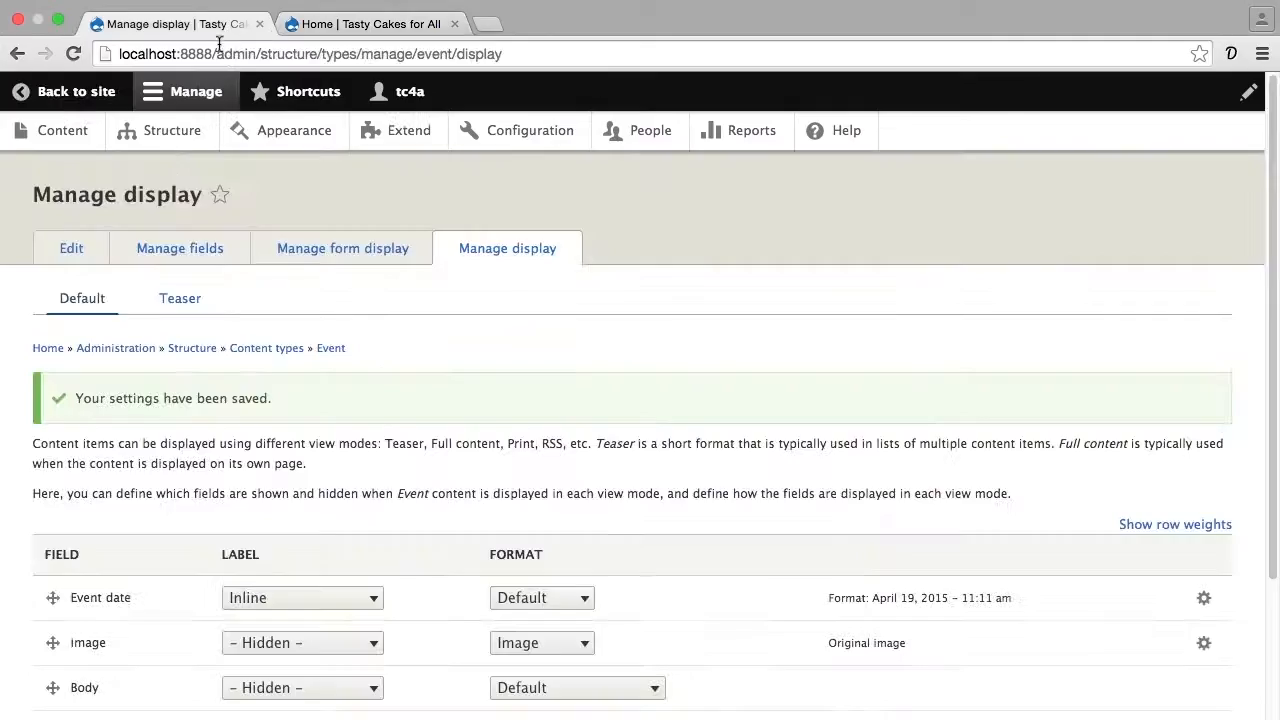
{"action": "left_click", "coordinate": [175, 302]}
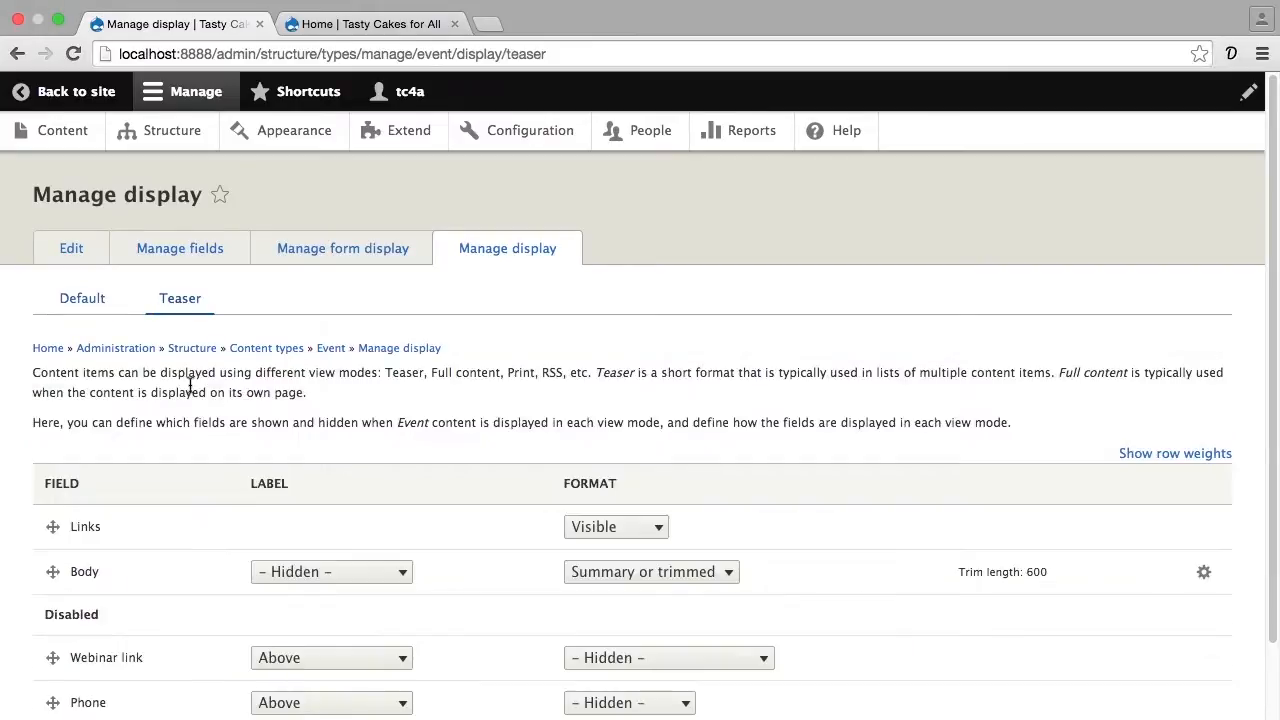
{"action": "scroll", "coordinate": [190, 393], "scroll_direction": "down", "scroll_amount": 3}
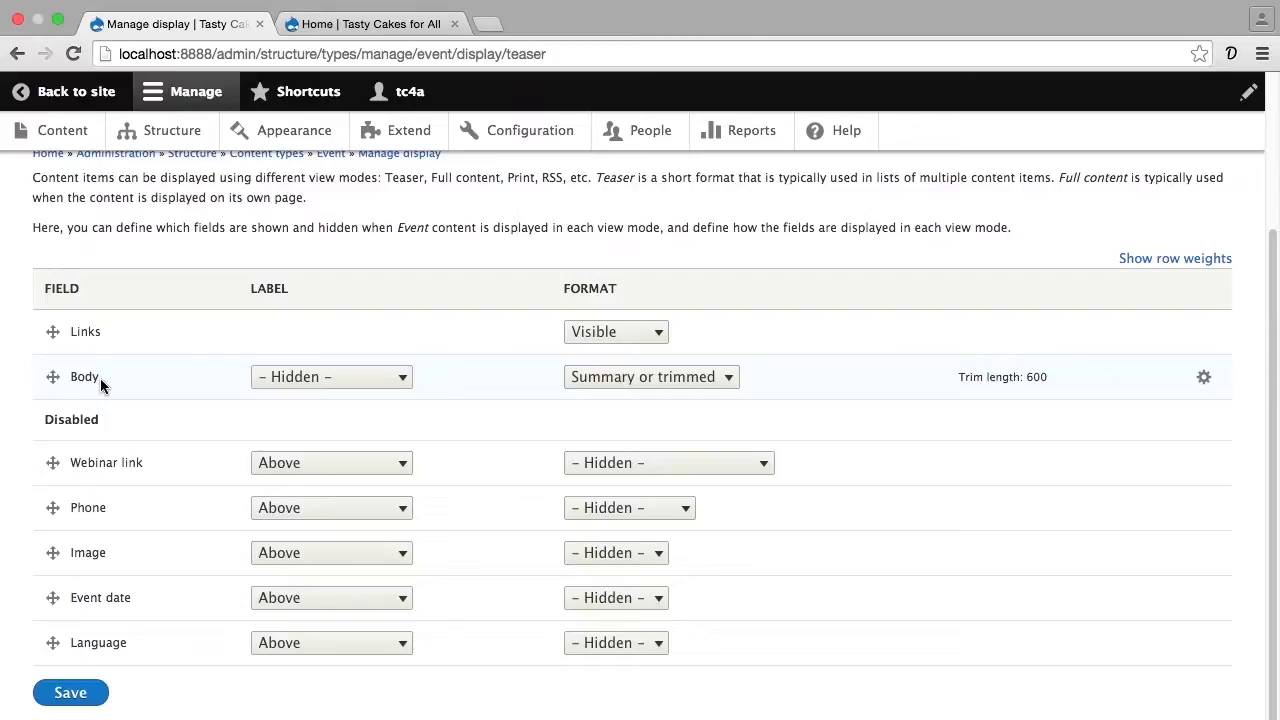
{"action": "left_click_drag", "start_coordinate": [51, 553], "coordinate": [94, 397]}
{"action": "left_click", "coordinate": [290, 385]}
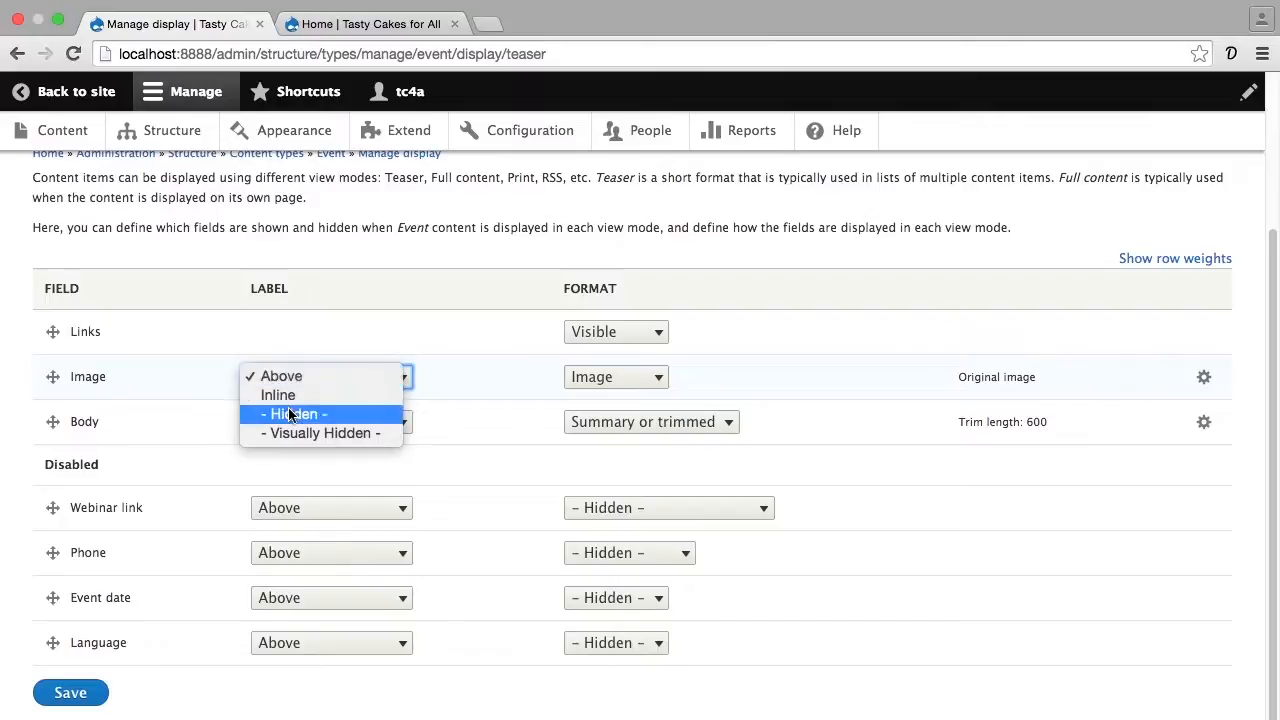
{"action": "left_click", "coordinate": [292, 415]}
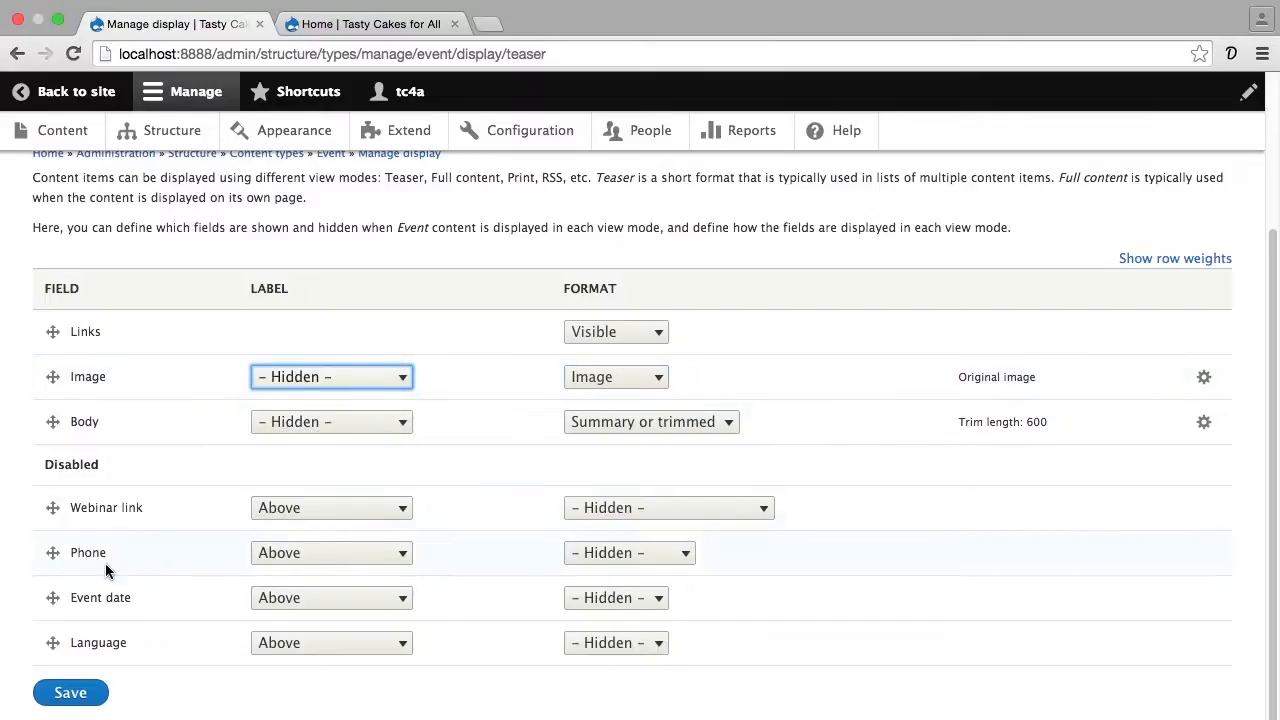
Step: Enable Event date below Body in the teaser, with an Inline label and the "Date and time with 24 hour clock" format
{"action": "left_click_drag", "start_coordinate": [48, 597], "coordinate": [50, 463]}
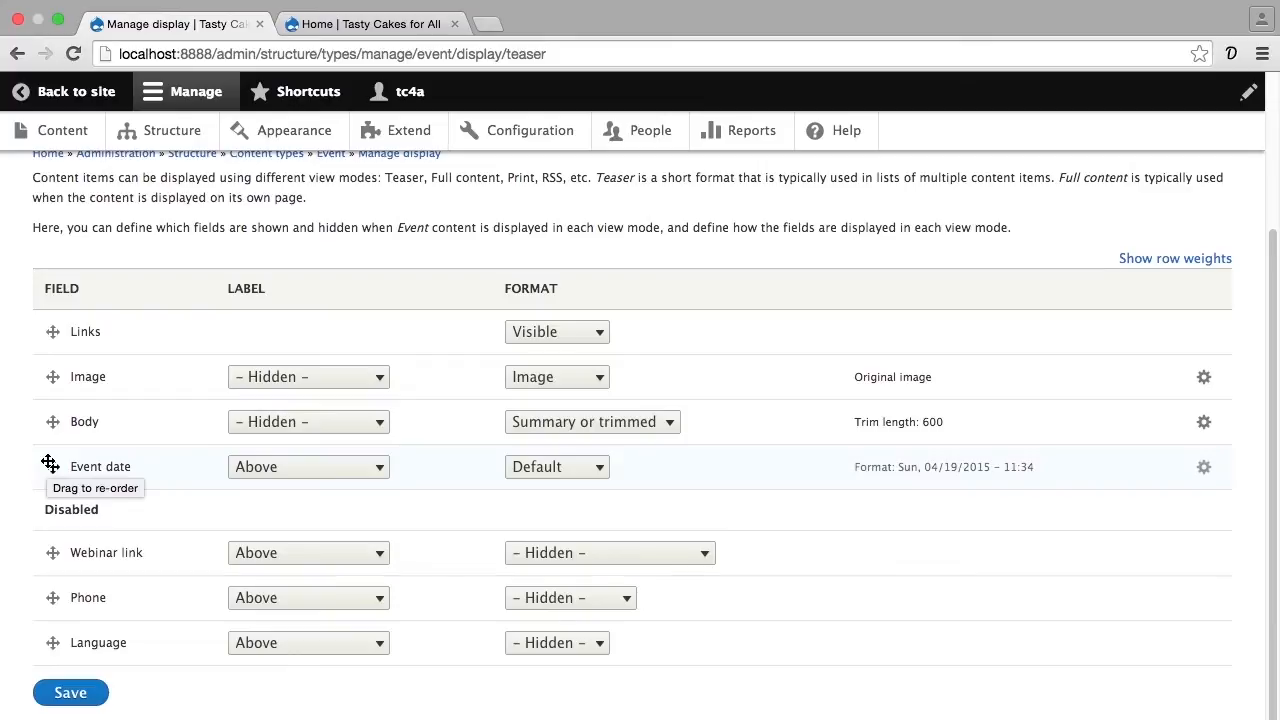
{"action": "left_click", "coordinate": [263, 466]}
{"action": "left_click", "coordinate": [258, 486]}
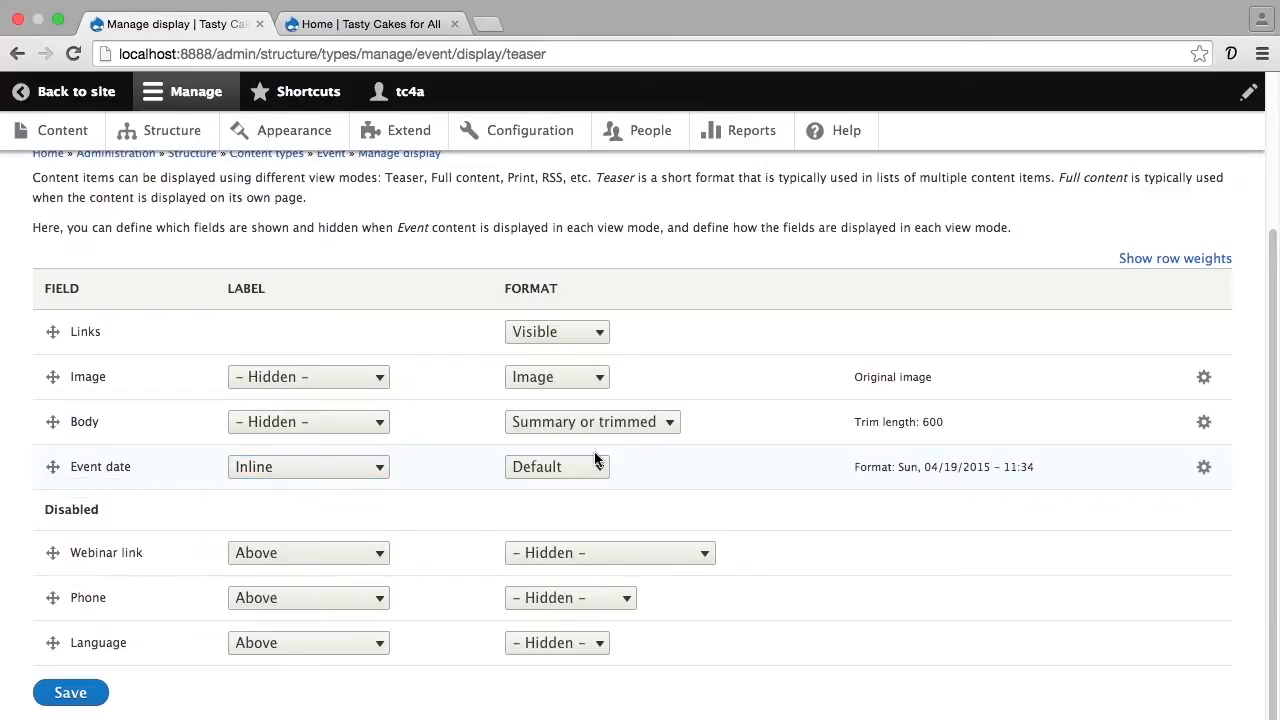
{"action": "left_click", "coordinate": [1201, 468]}
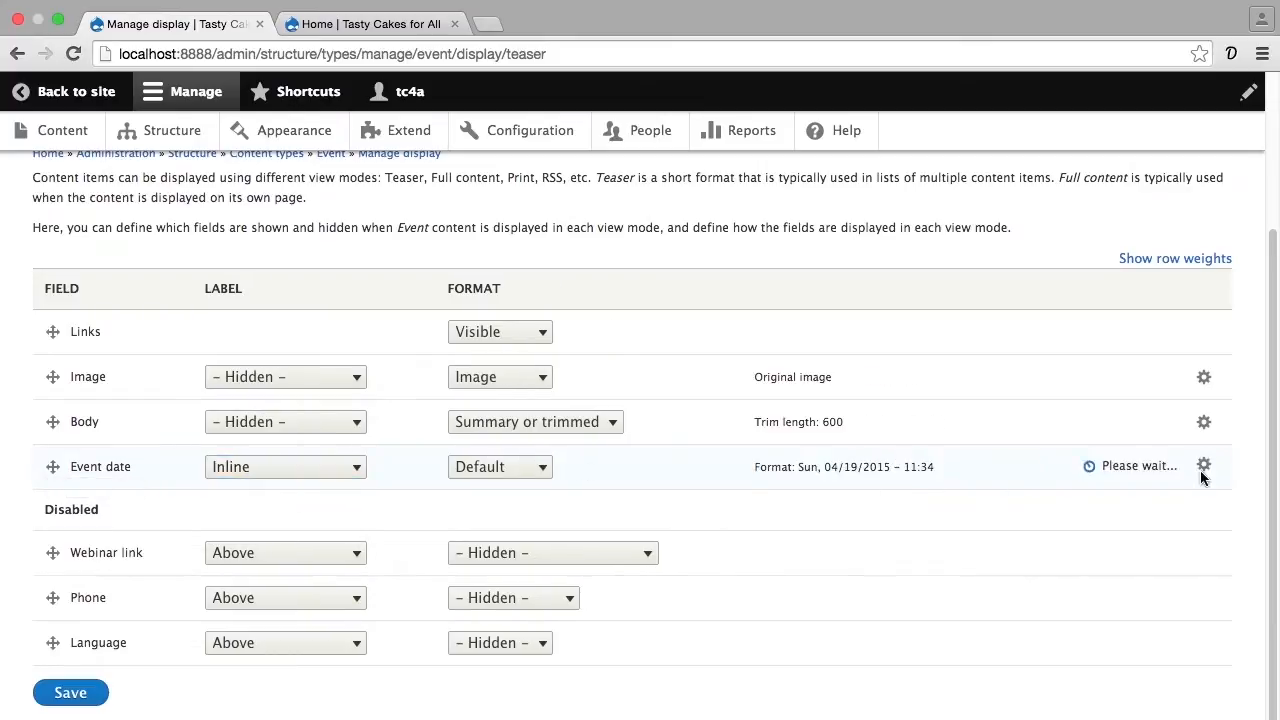
{"action": "left_click", "coordinate": [773, 517]}
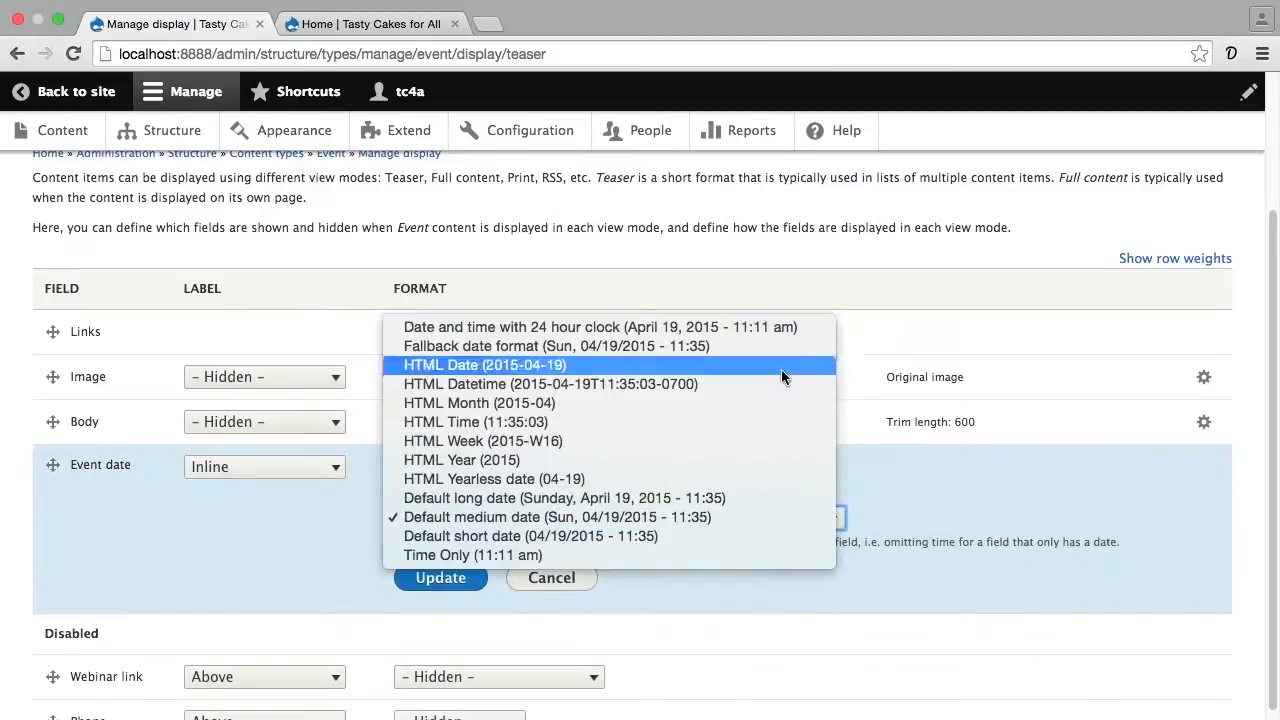
{"action": "left_click", "coordinate": [801, 328]}
{"action": "left_click", "coordinate": [471, 577]}
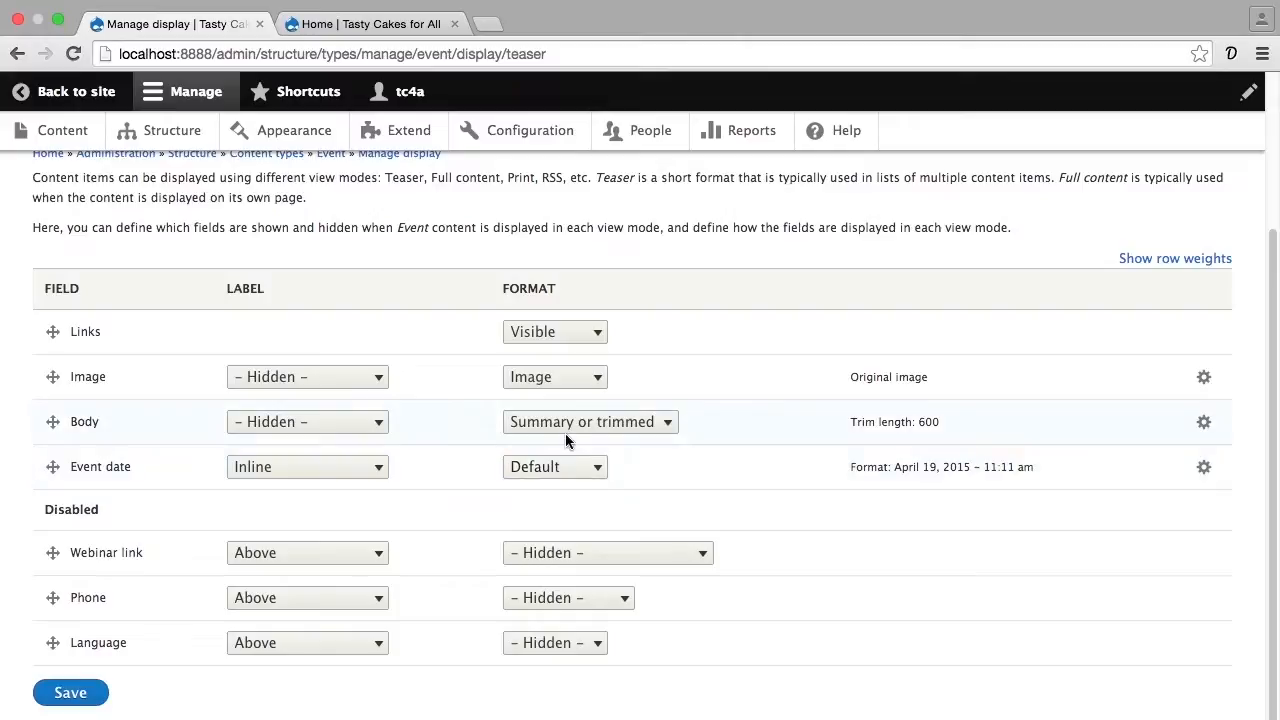
Step: Set the teaser image style to Thumbnail (100×100), link the image to Content, and save the teaser display
{"action": "left_click", "coordinate": [1203, 378]}
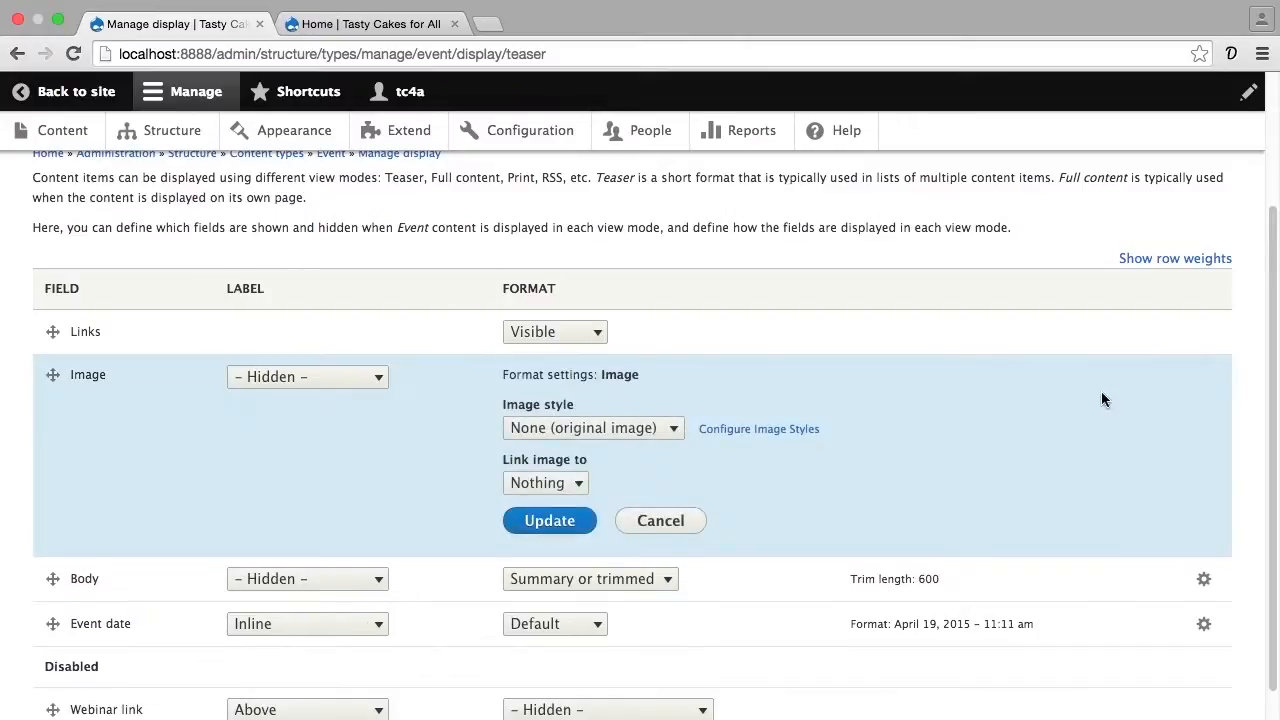
{"action": "left_click", "coordinate": [676, 429]}
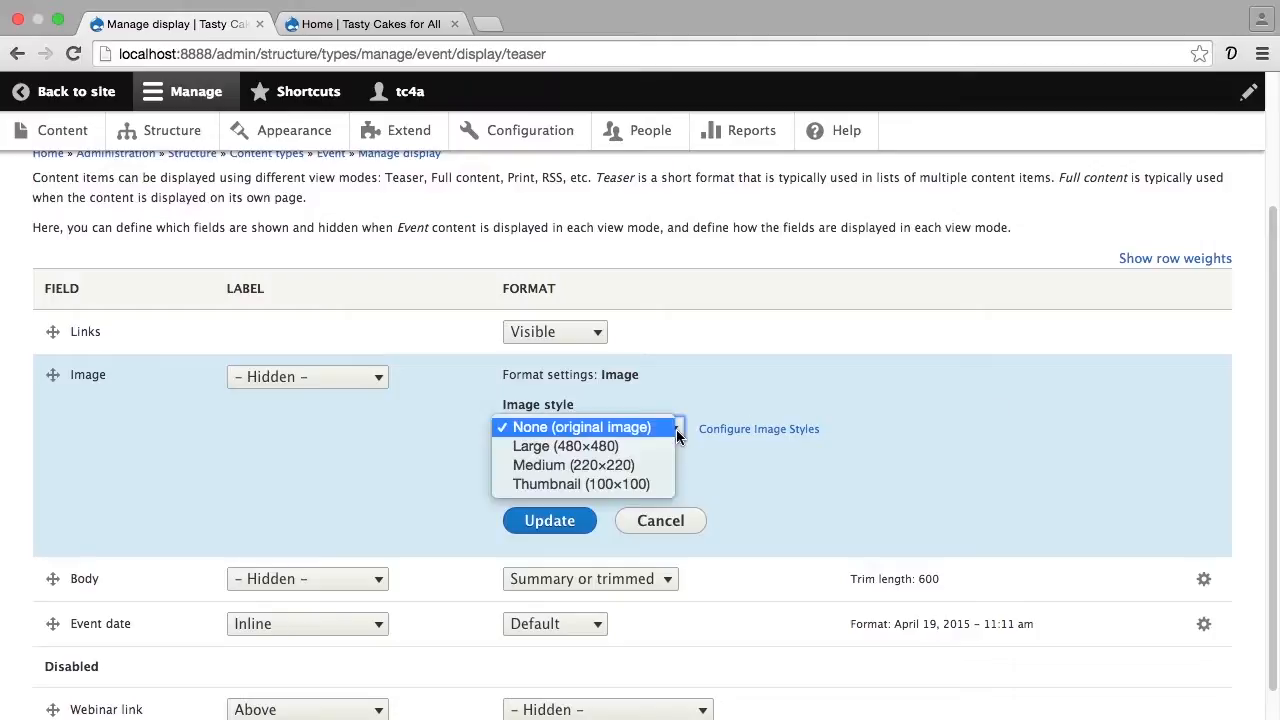
{"action": "left_click", "coordinate": [643, 484]}
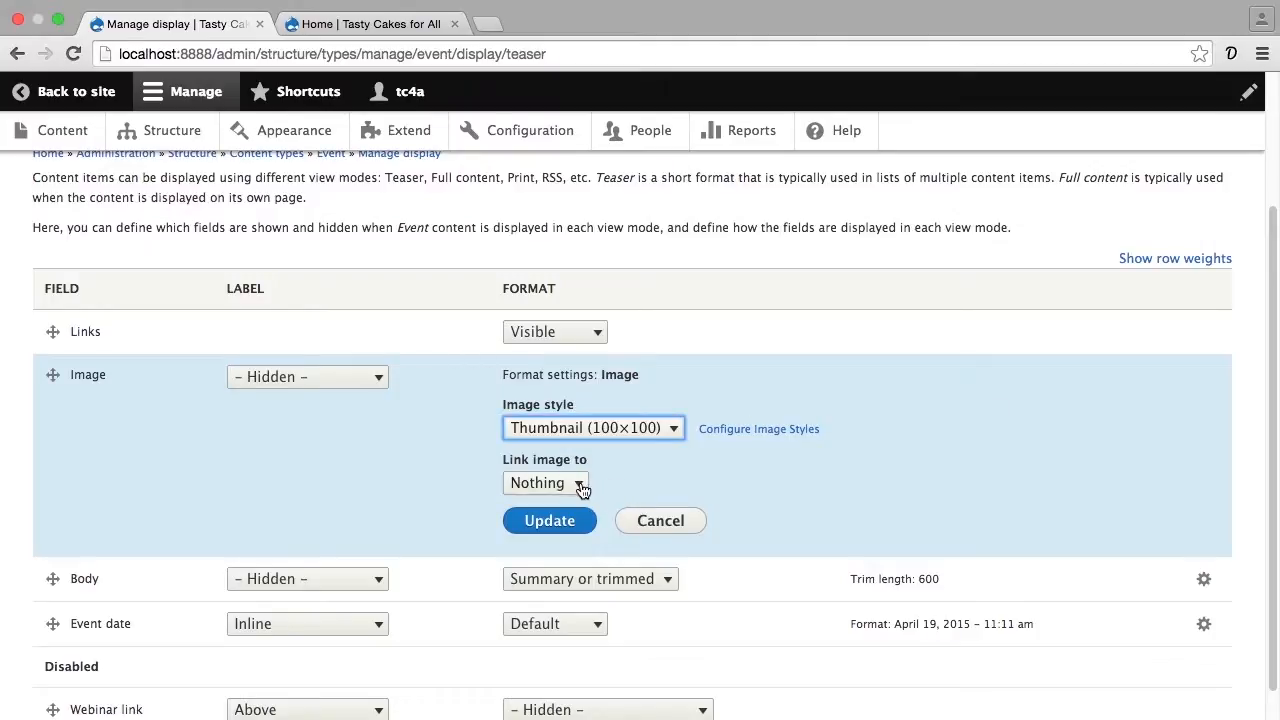
{"action": "left_click", "coordinate": [580, 485]}
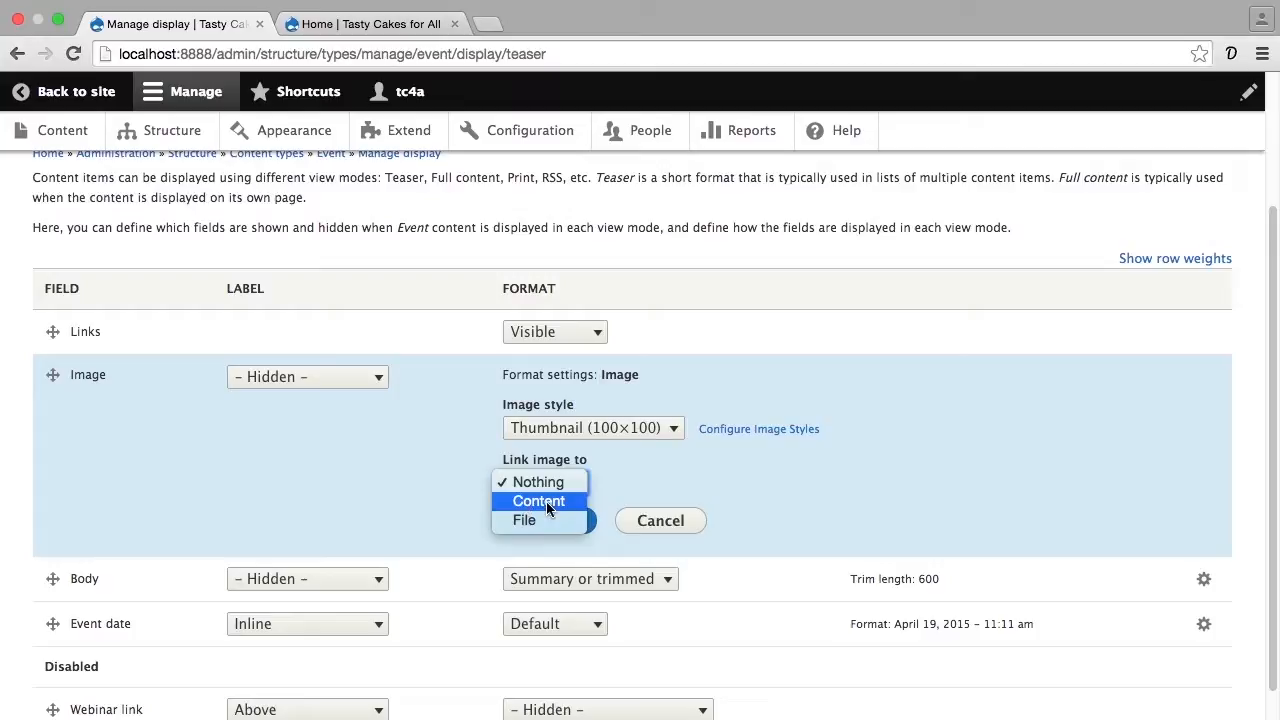
{"action": "left_click", "coordinate": [546, 501]}
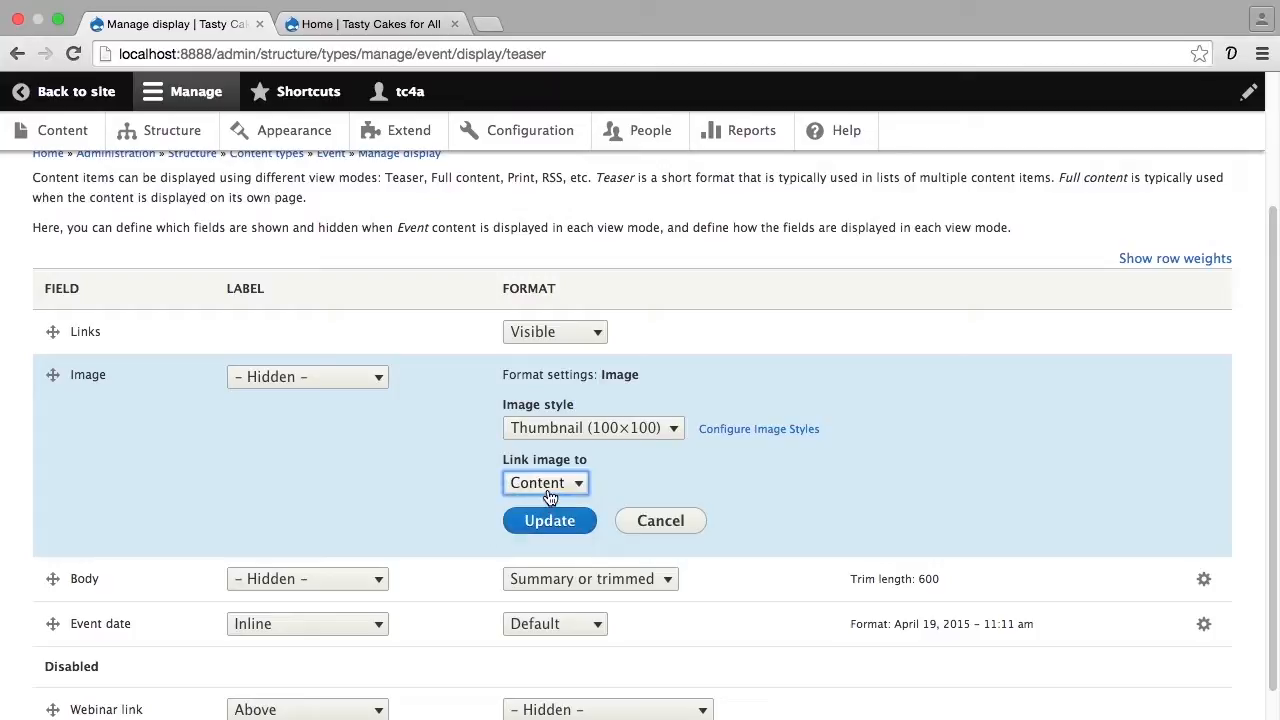
{"action": "left_click", "coordinate": [548, 522]}
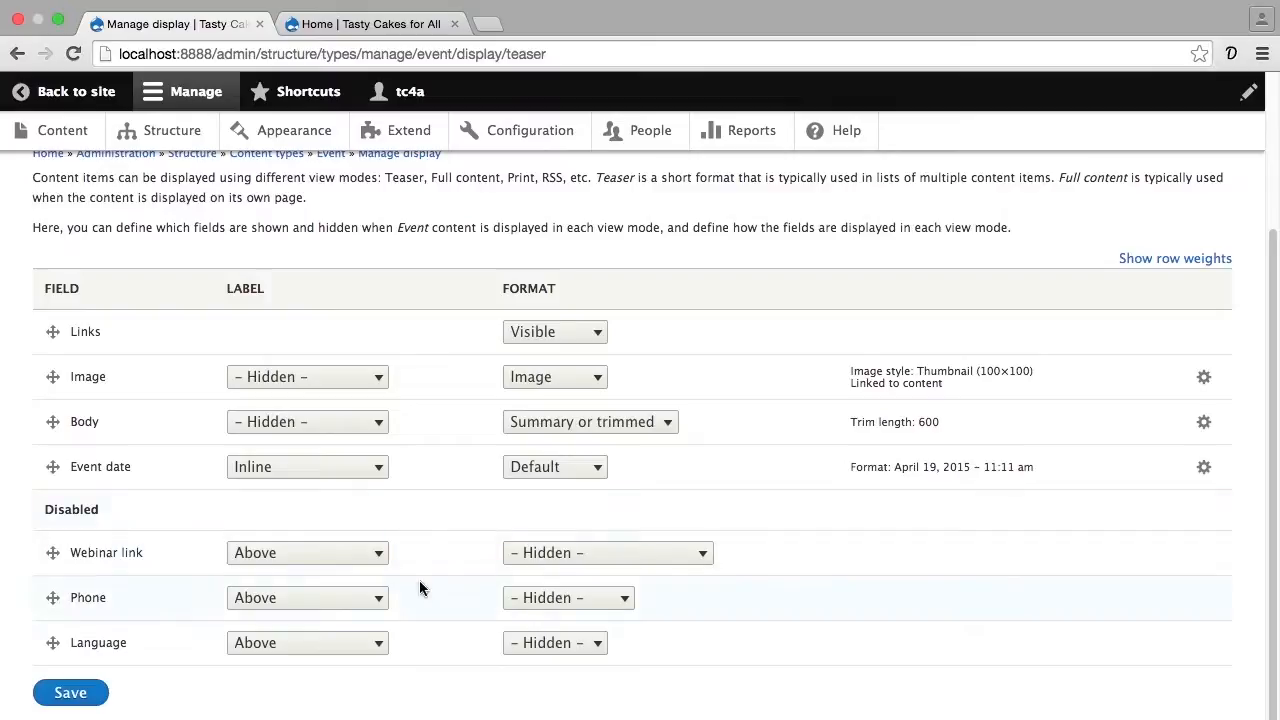
{"action": "left_click", "coordinate": [98, 691]}
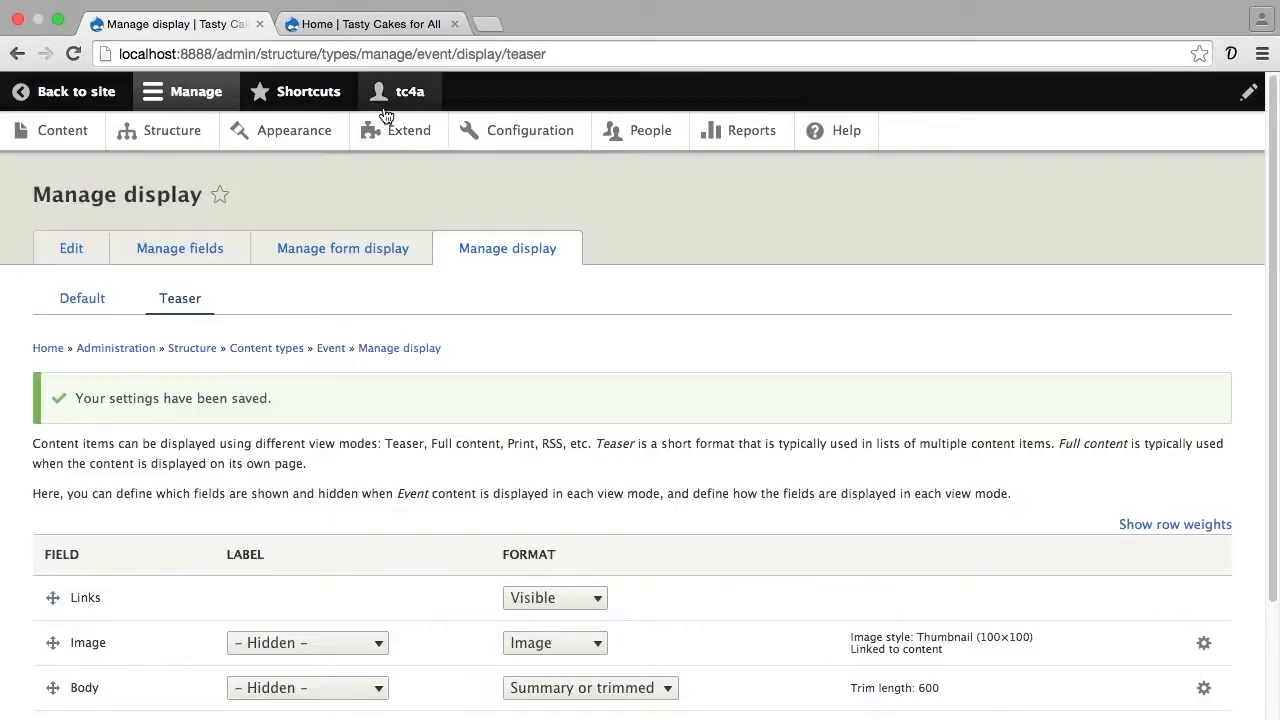
Step: Reload the site's home page and compare the Homemade baby food teaser image with the teaser above it
{"action": "left_click", "coordinate": [380, 28]}
{"action": "key", "text": "super+r"}
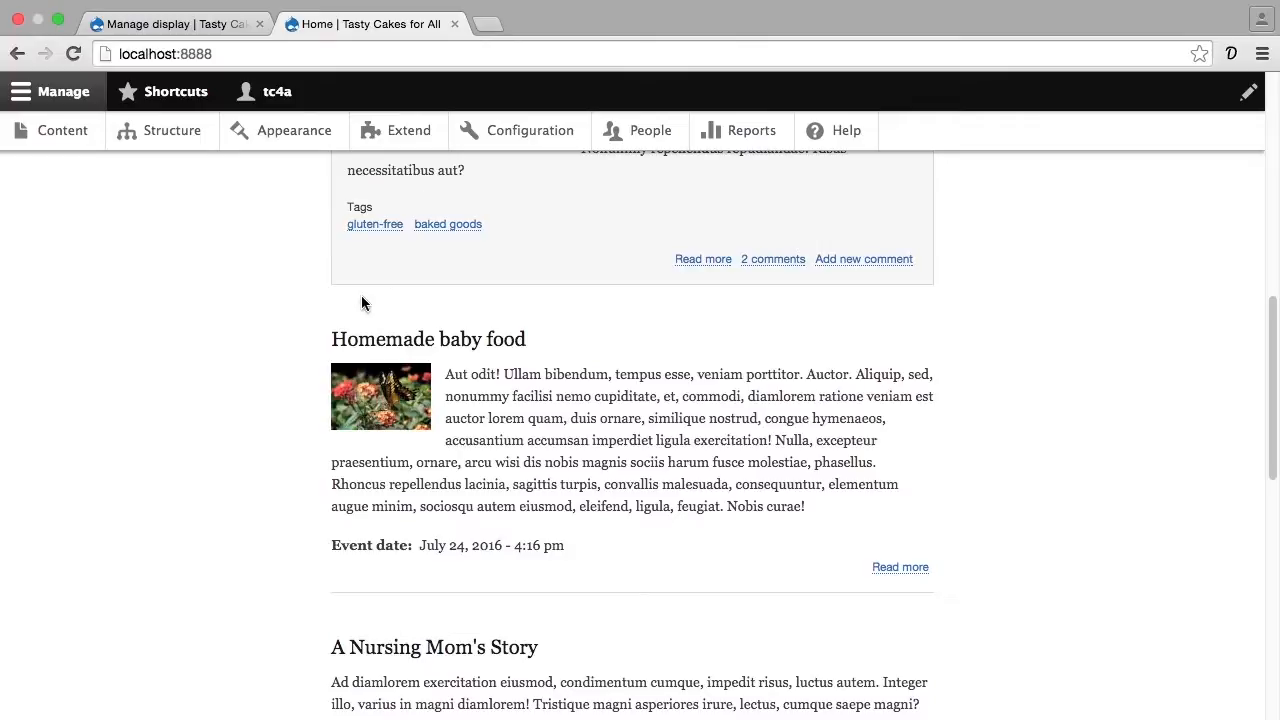
{"action": "scroll", "coordinate": [361, 302], "scroll_direction": "up", "scroll_amount": 4}
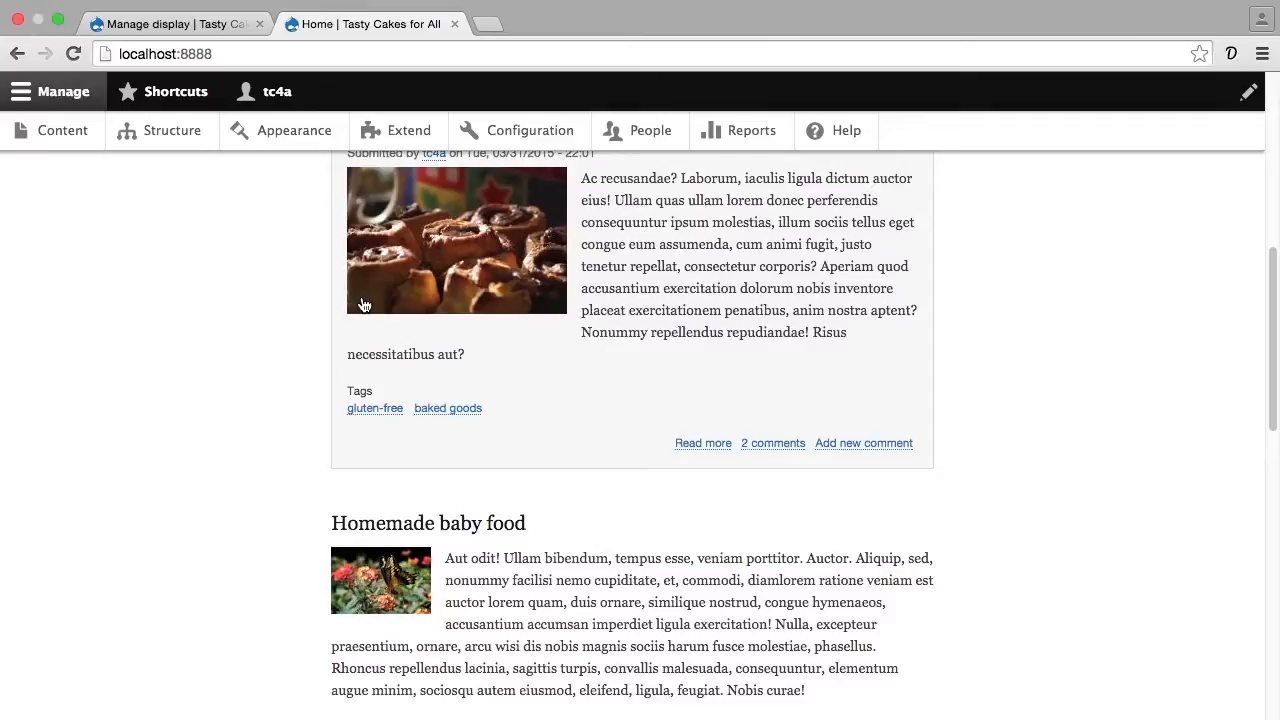
{"action": "scroll", "coordinate": [364, 306], "scroll_direction": "down", "scroll_amount": 1}
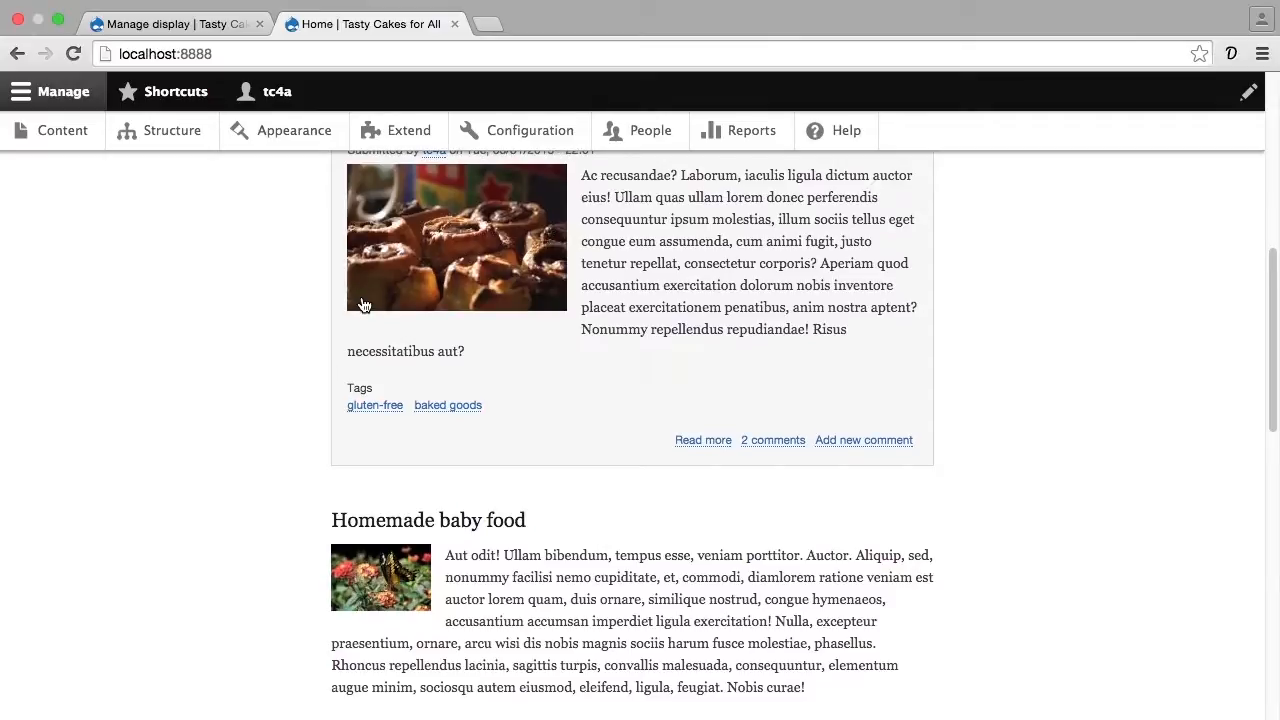
Step: Change the Event teaser's image style to Medium (220×220) and save the display settings
{"action": "left_click", "coordinate": [213, 25]}
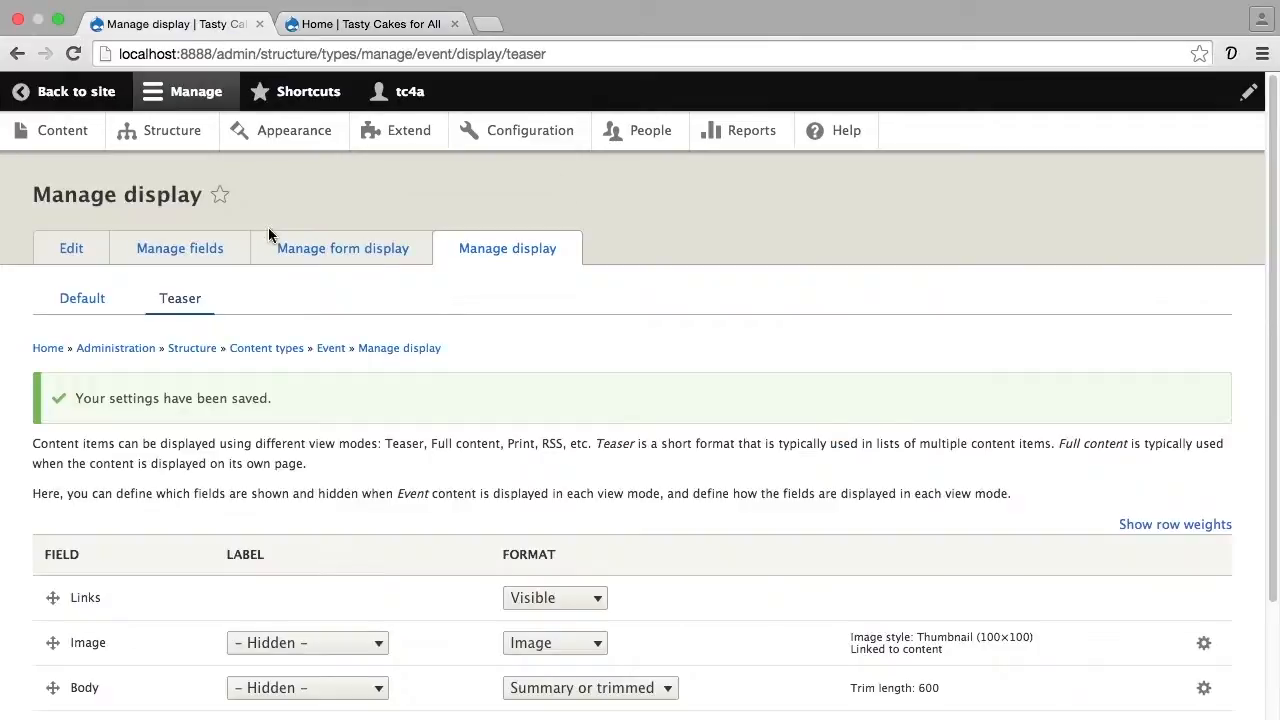
{"action": "scroll", "coordinate": [268, 233], "scroll_direction": "down", "scroll_amount": 5}
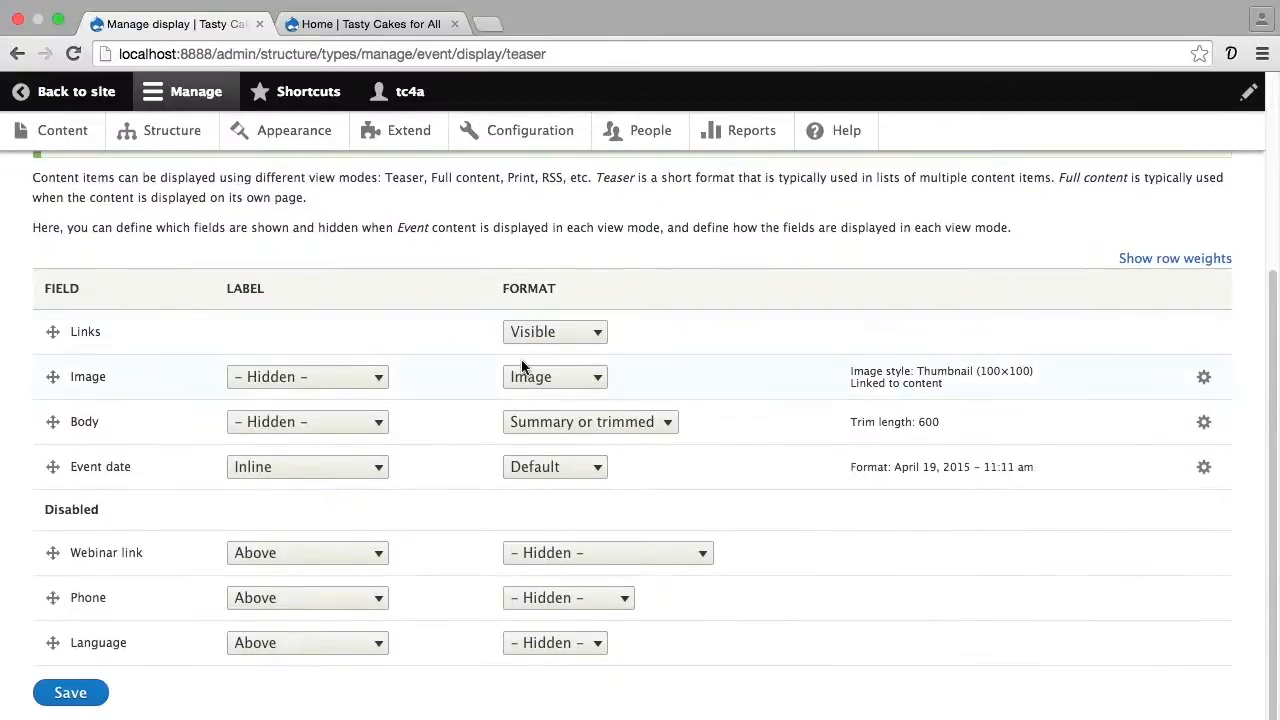
{"action": "left_click", "coordinate": [1203, 376]}
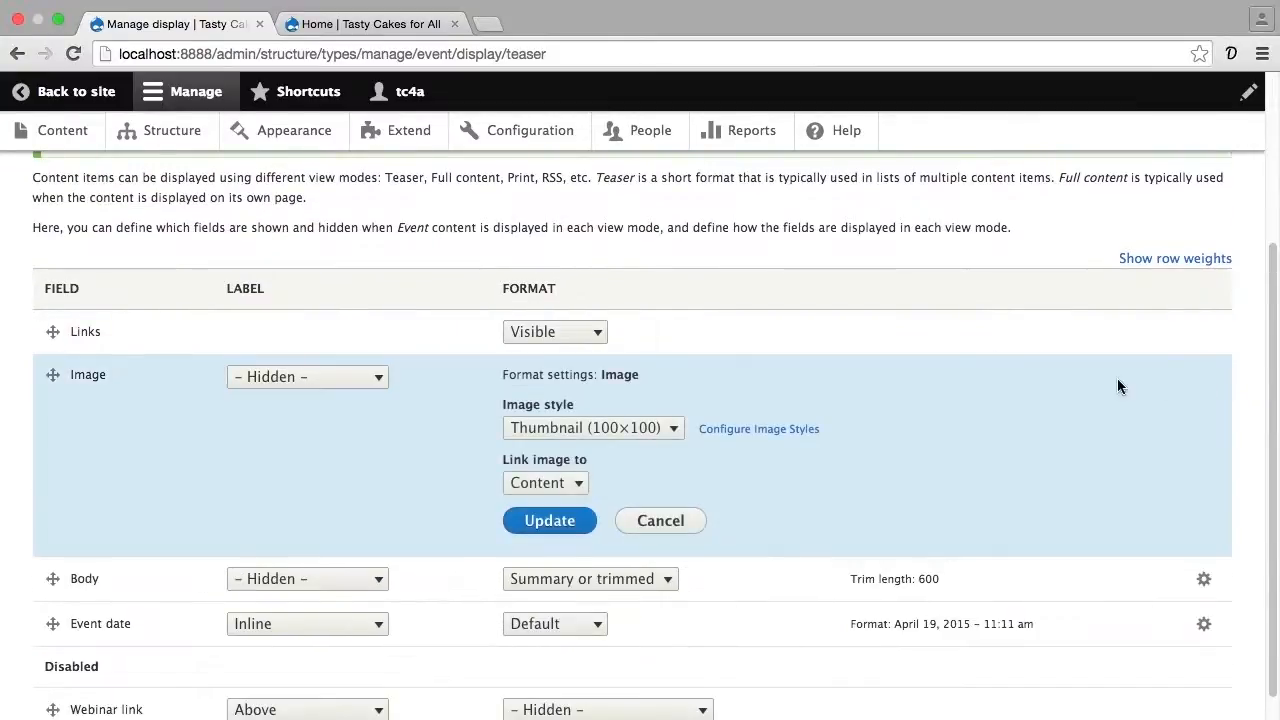
{"action": "left_click", "coordinate": [648, 427]}
{"action": "left_click", "coordinate": [652, 409]}
{"action": "left_click", "coordinate": [549, 520]}
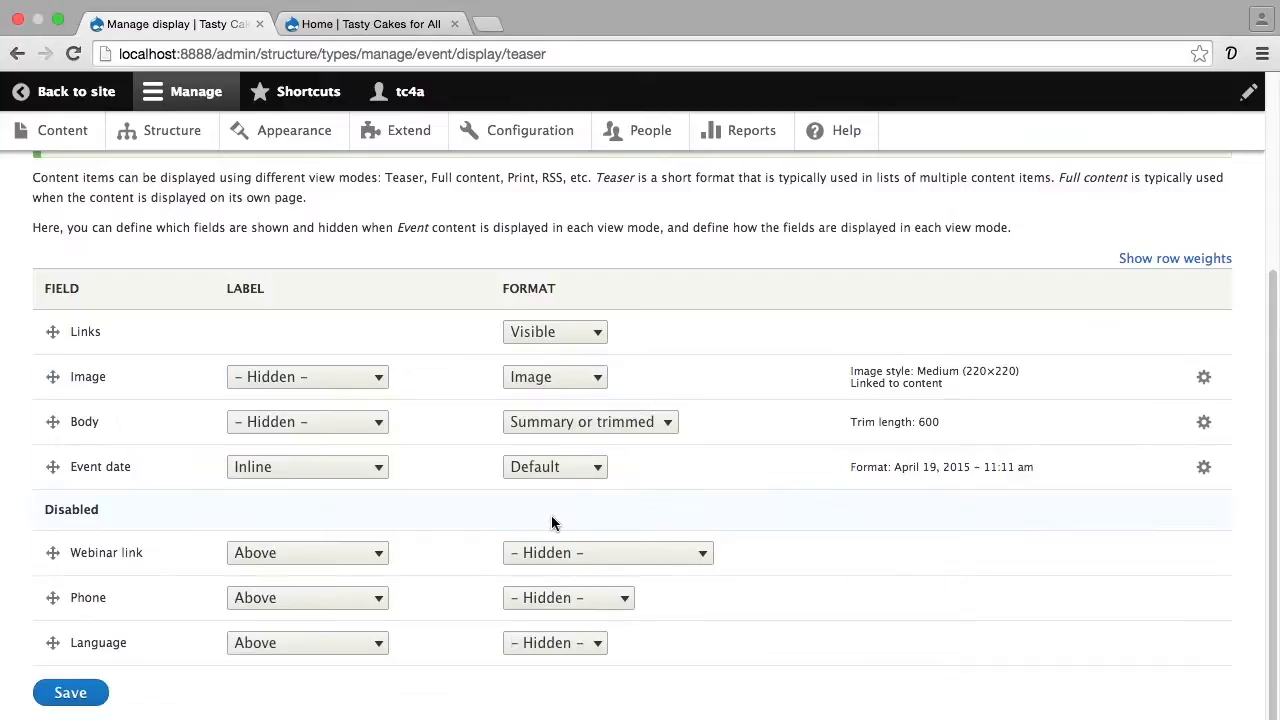
{"action": "left_click", "coordinate": [66, 692]}
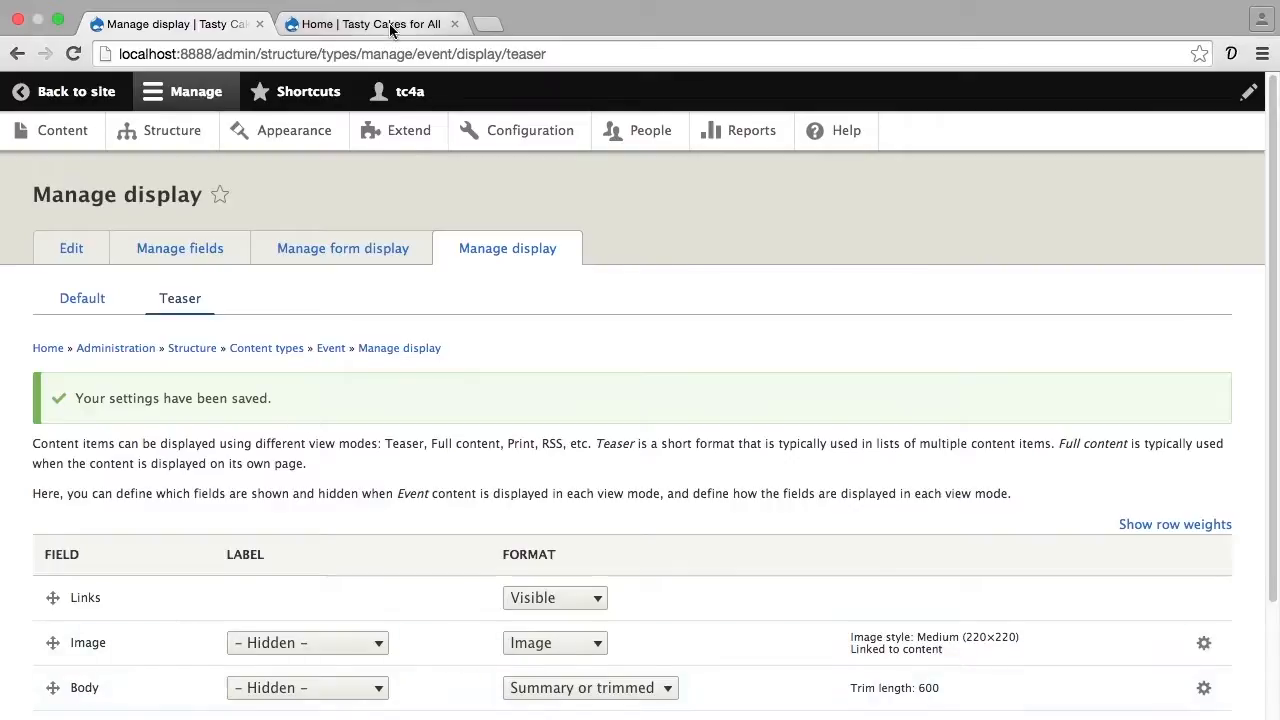
Step: Reload the home page, check the Homemade baby food teaser, and follow its image link to the full event page
{"action": "left_click", "coordinate": [389, 27]}
{"action": "key", "text": "super+r"}
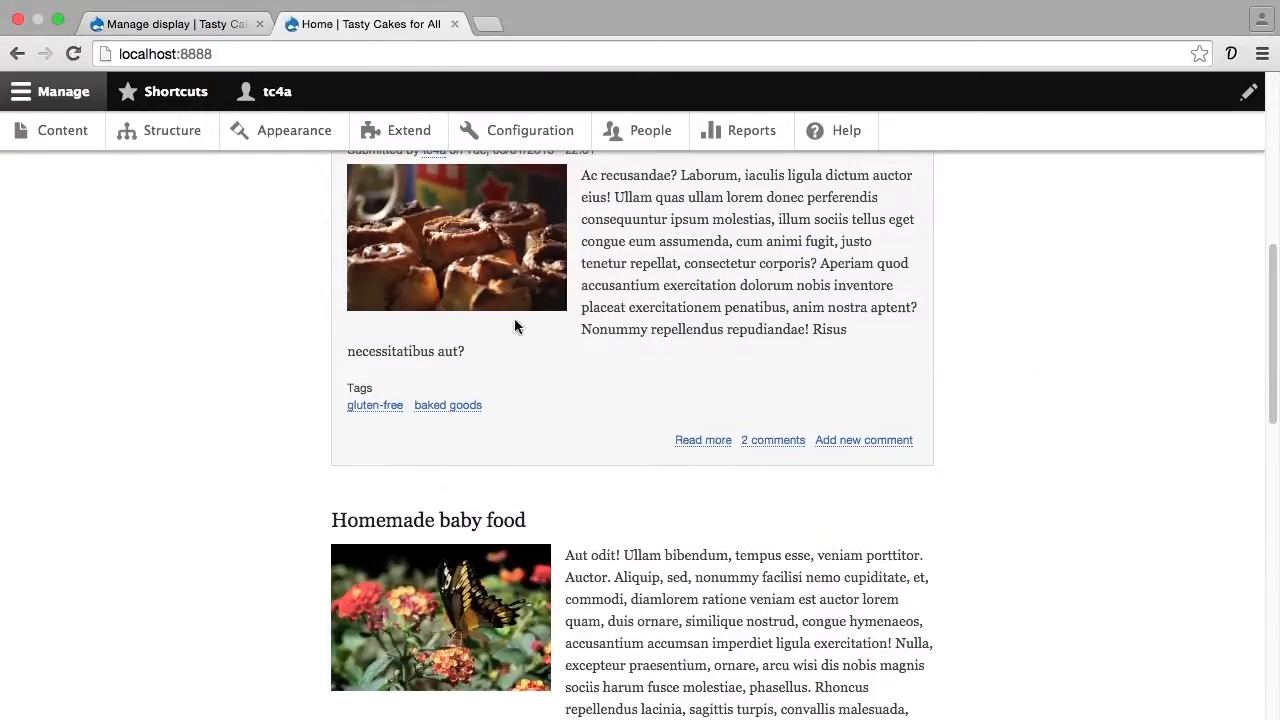
{"action": "scroll", "coordinate": [514, 318], "scroll_direction": "down", "scroll_amount": 3}
{"action": "scroll", "coordinate": [514, 320], "scroll_direction": "down", "scroll_amount": 1}
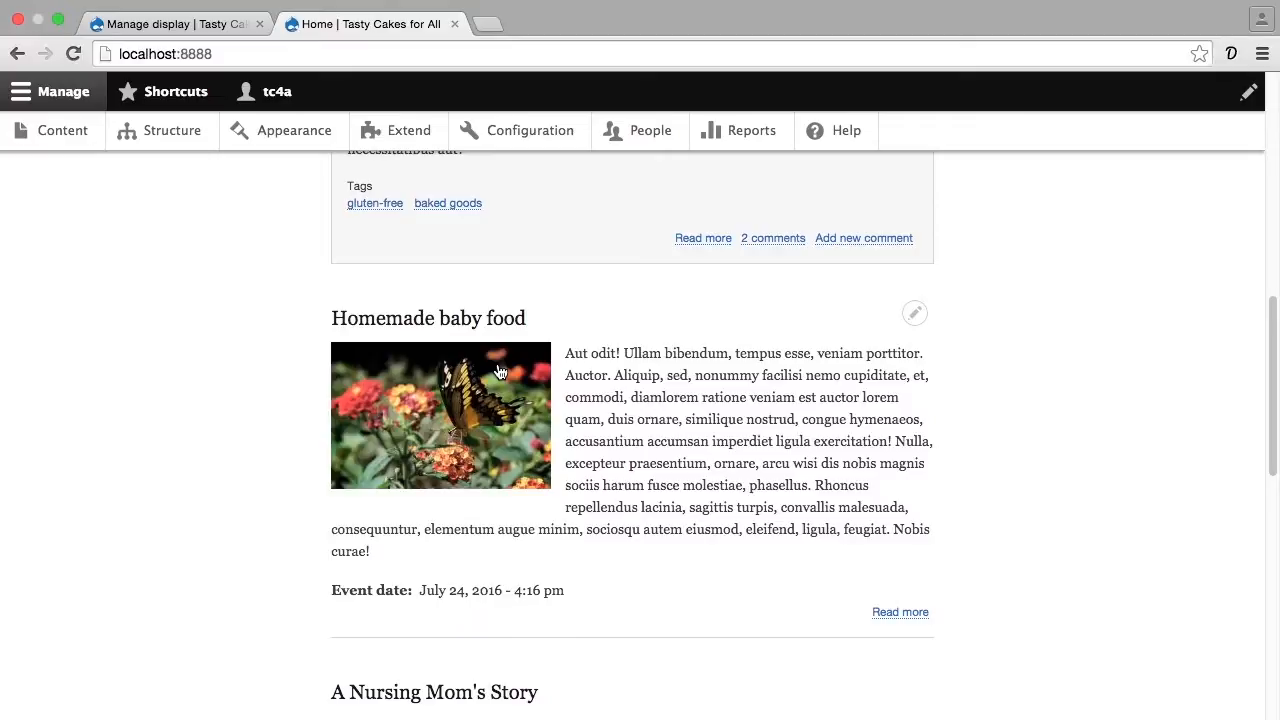
{"action": "left_click", "coordinate": [500, 372]}
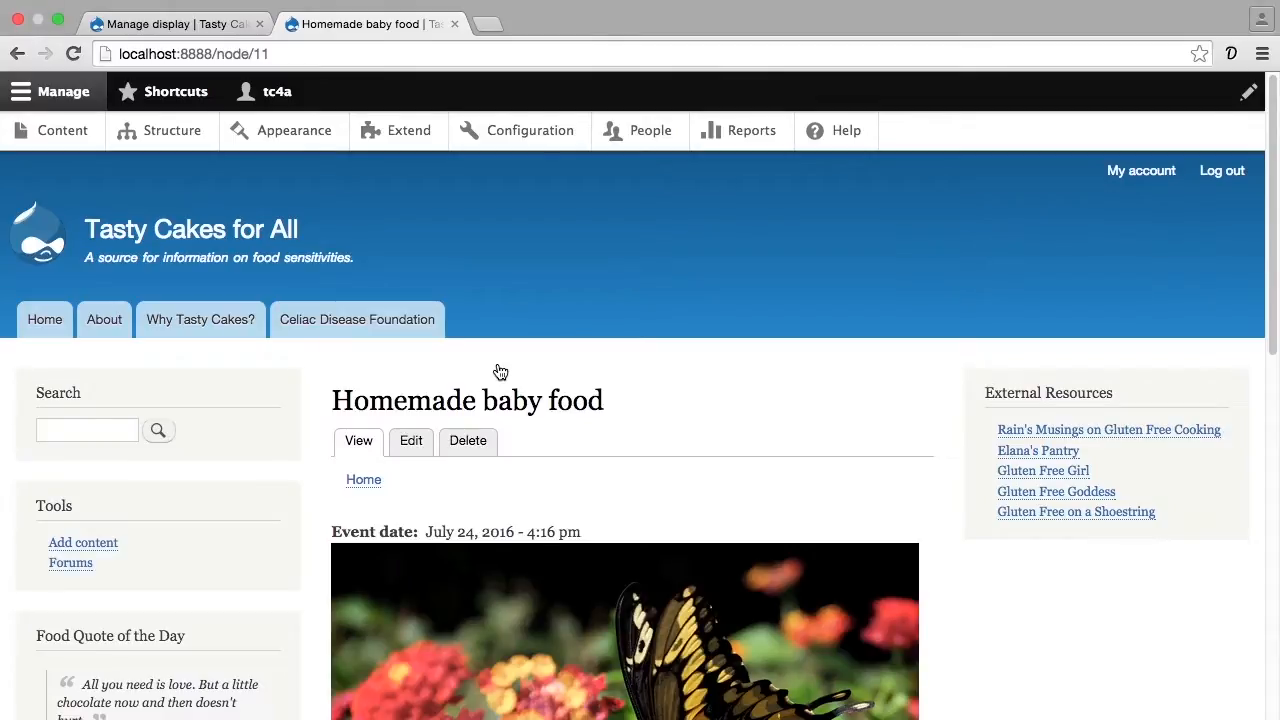
Step: Enable custom display settings for the RSS mode from the Event content type's default display, and save
{"action": "left_click", "coordinate": [233, 30]}
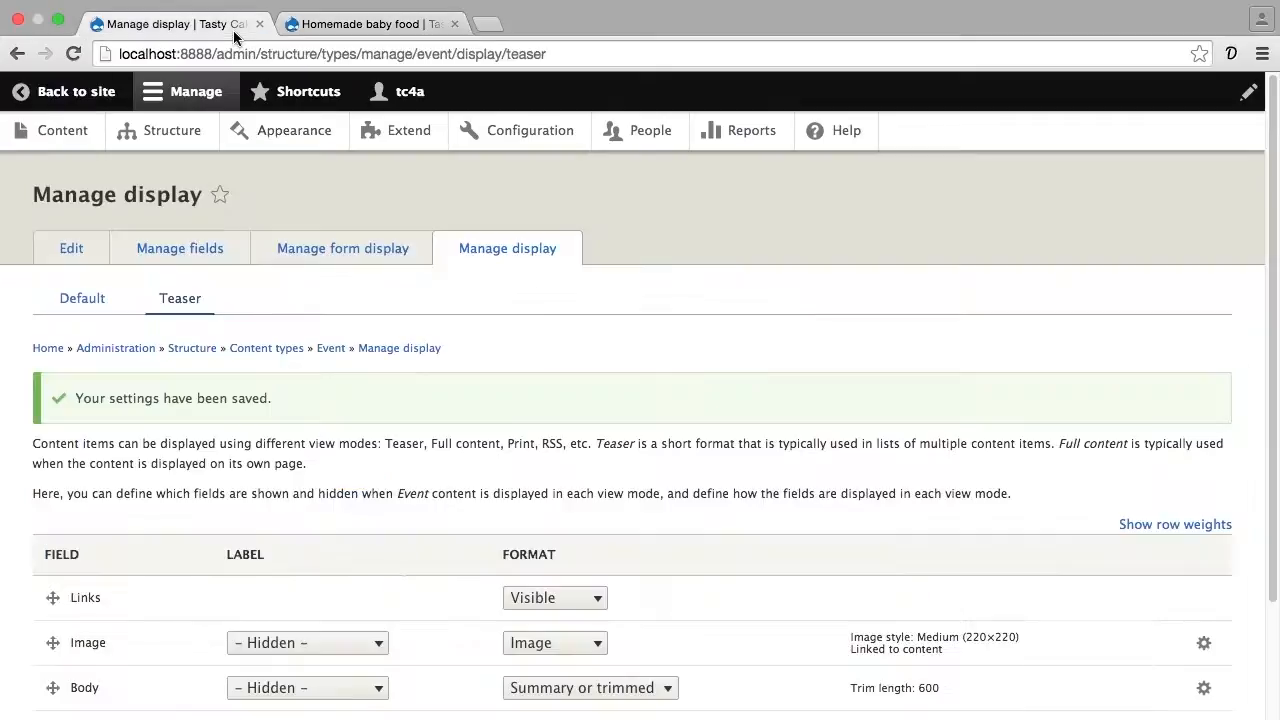
{"action": "left_click", "coordinate": [77, 306]}
{"action": "scroll", "coordinate": [90, 350], "scroll_direction": "down", "scroll_amount": 3}
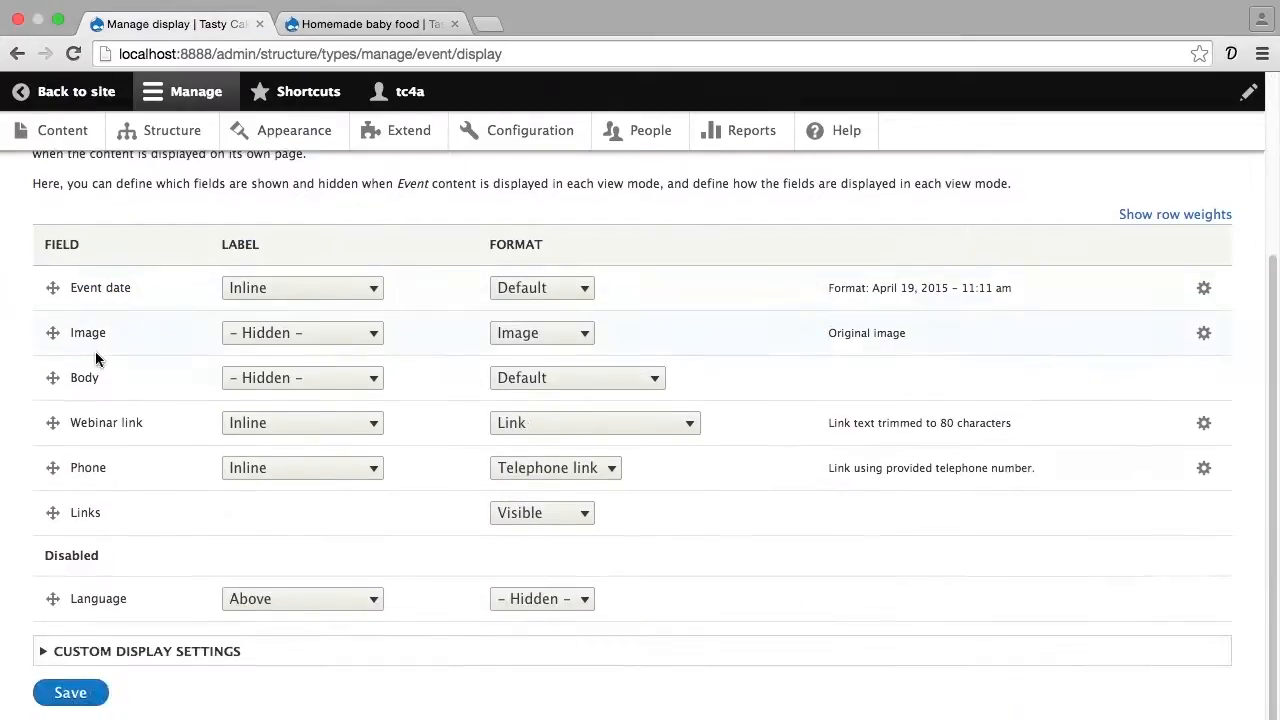
{"action": "left_click", "coordinate": [134, 651]}
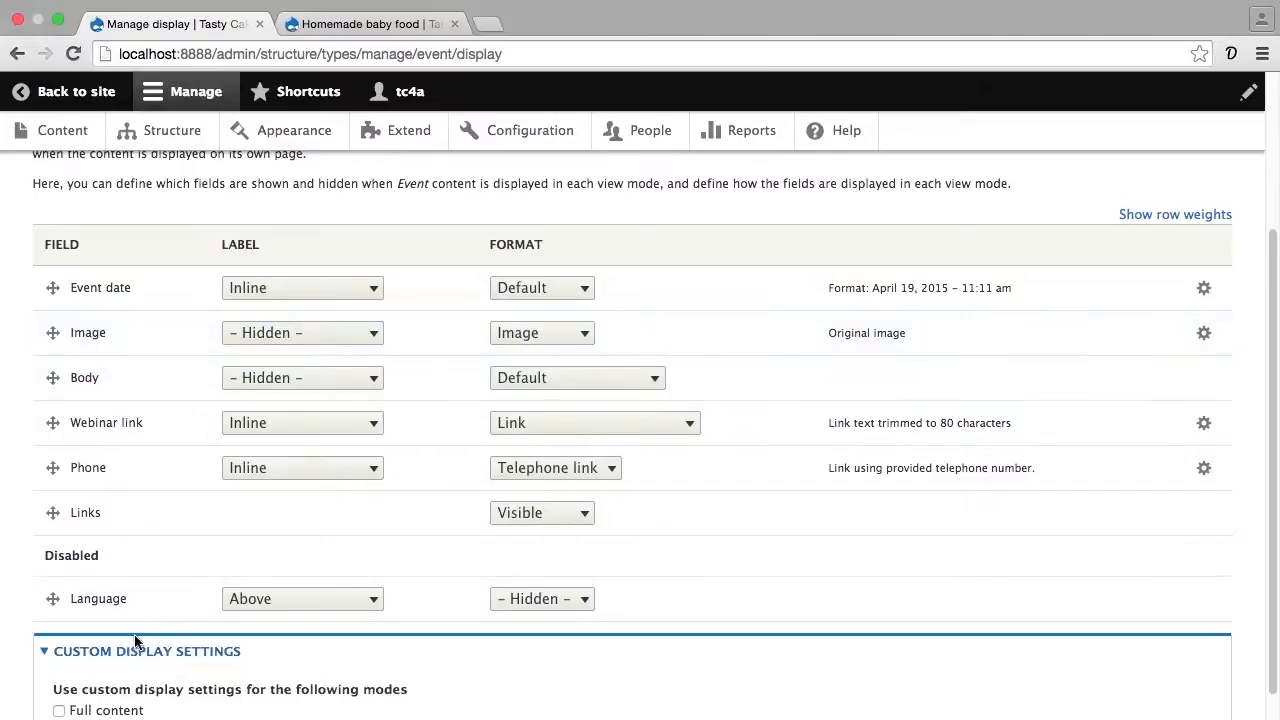
{"action": "scroll", "coordinate": [136, 640], "scroll_direction": "down", "scroll_amount": 3}
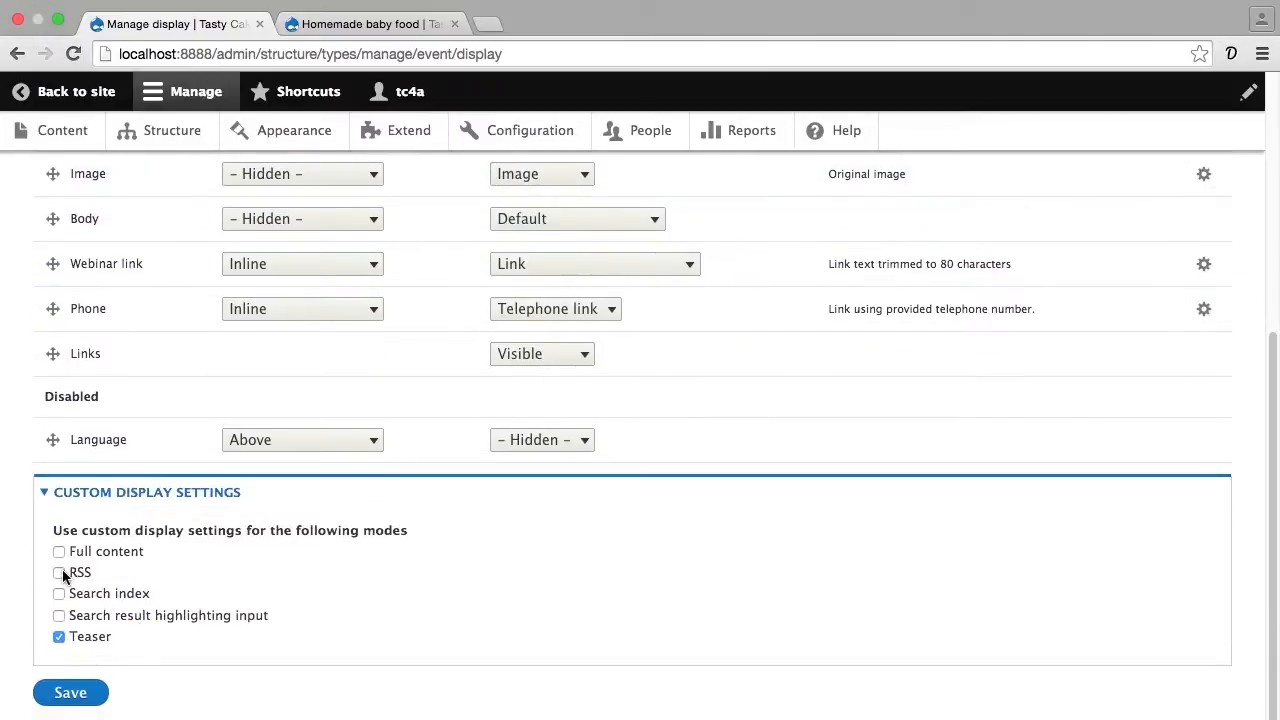
{"action": "left_click", "coordinate": [60, 573]}
{"action": "left_click", "coordinate": [92, 692]}
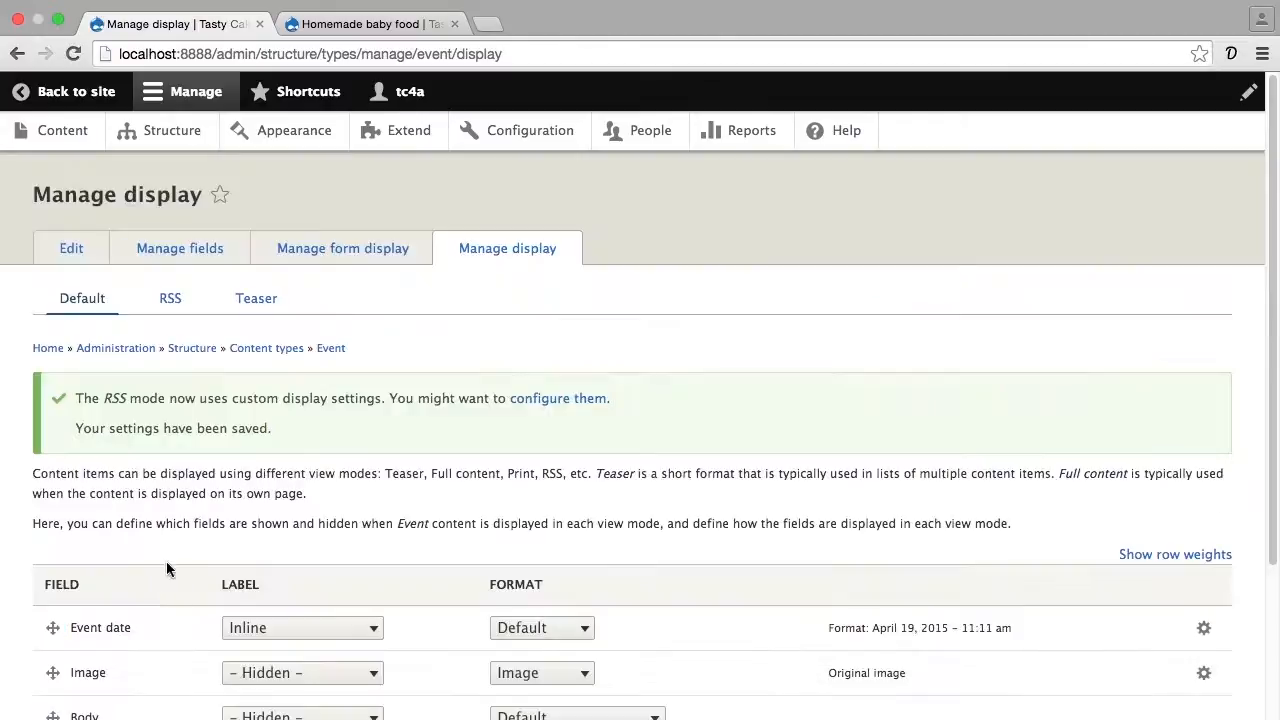
Step: In the Event RSS display, move the Image field to the Disabled section
{"action": "left_click", "coordinate": [171, 300]}
{"action": "scroll", "coordinate": [177, 364], "scroll_direction": "down", "scroll_amount": 2}
{"action": "scroll", "coordinate": [176, 360], "scroll_direction": "down", "scroll_amount": 2}
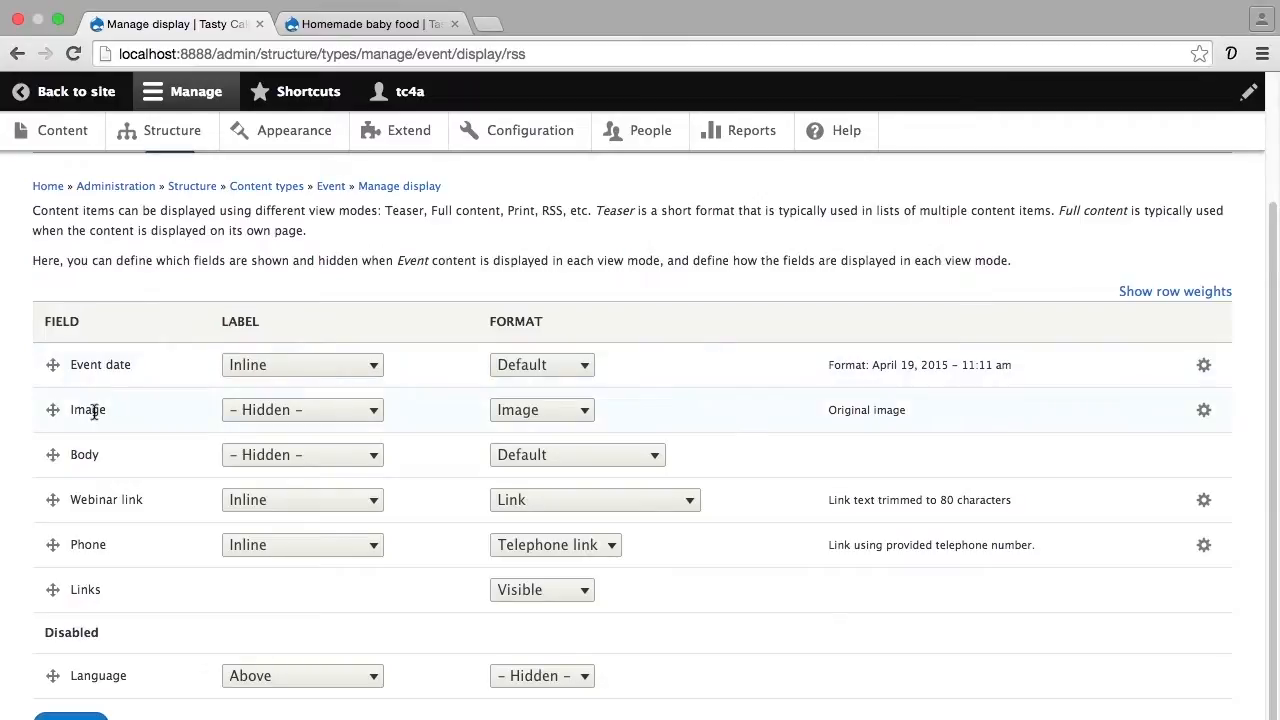
{"action": "left_click_drag", "start_coordinate": [49, 413], "coordinate": [76, 643]}
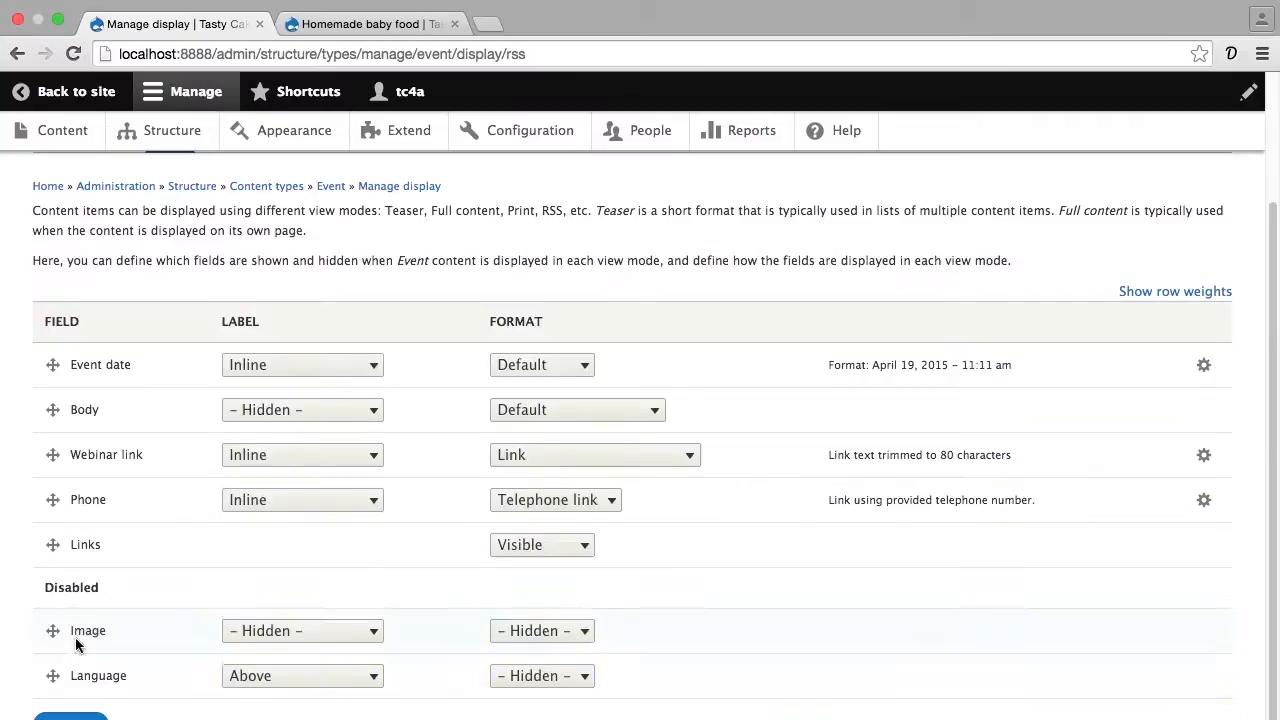
Step: Save the Event content type's RSS display settings
{"action": "scroll", "coordinate": [76, 639], "scroll_direction": "down", "scroll_amount": 1}
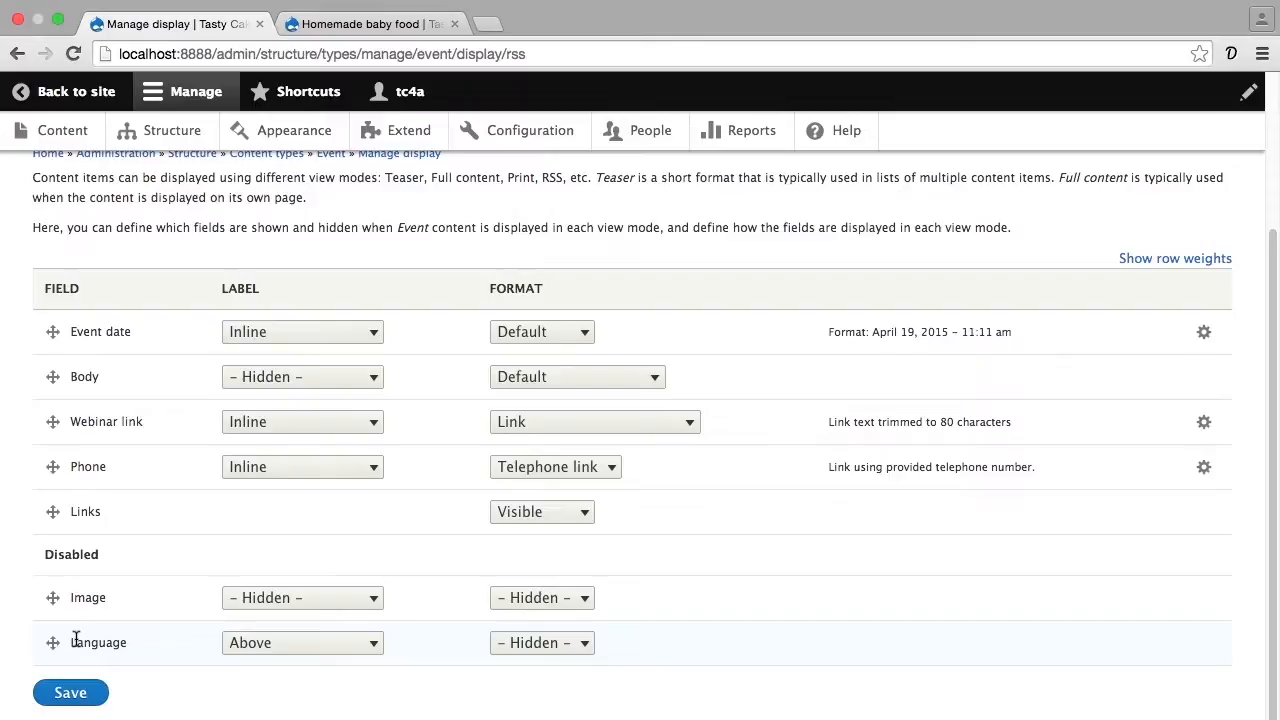
{"action": "left_click", "coordinate": [87, 695]}
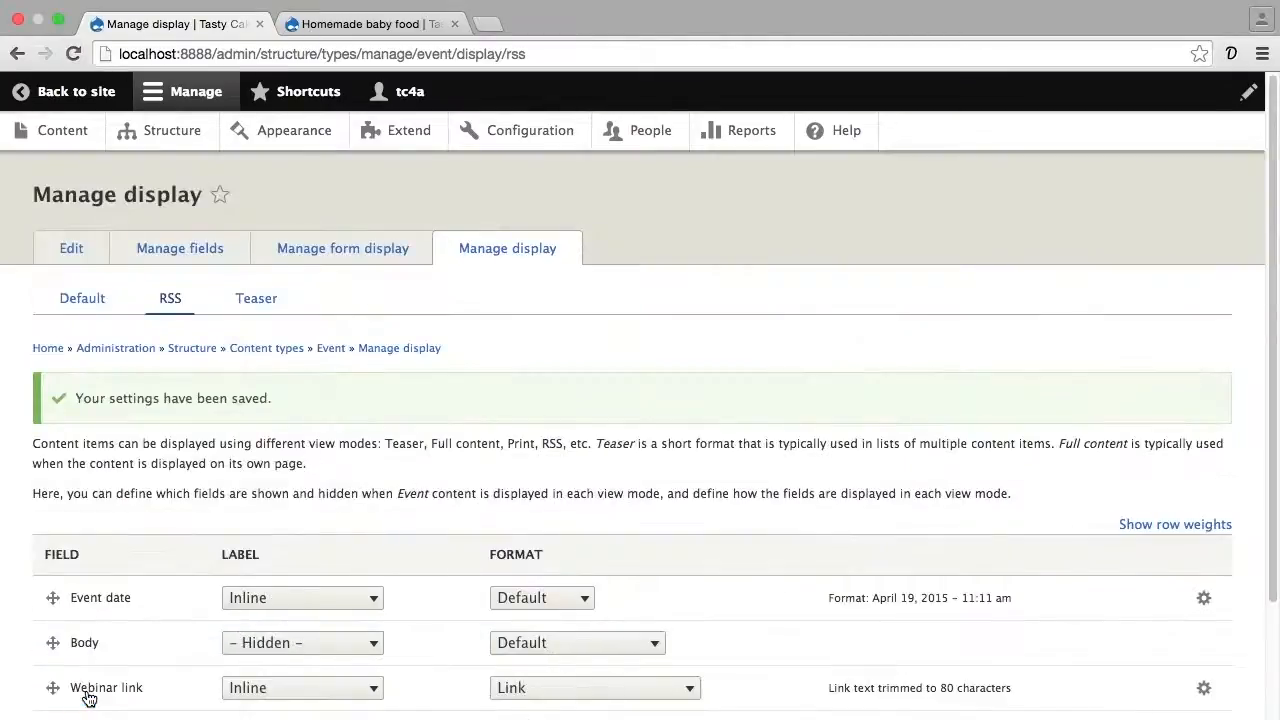
Step: Review the full Homemade baby food event page through its webinar link and phone fields, and check the event's teaser on the home page
{"action": "left_click", "coordinate": [377, 27]}
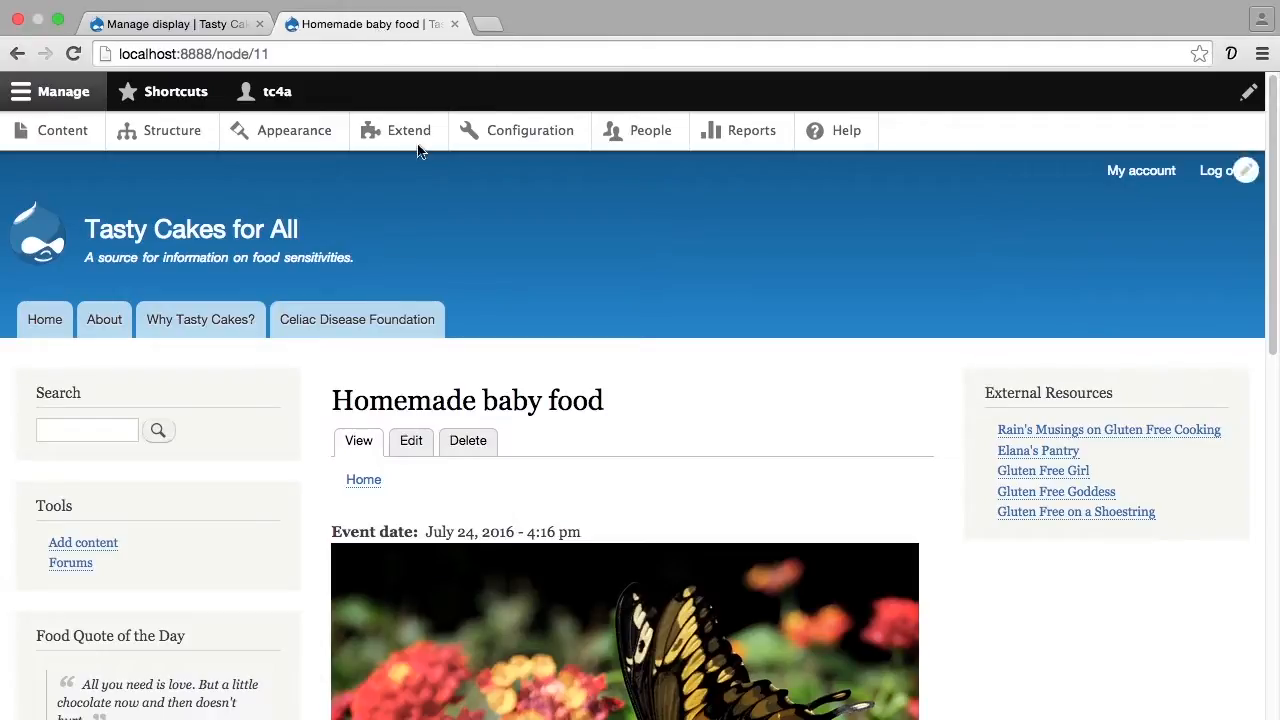
{"action": "scroll", "coordinate": [440, 243], "scroll_direction": "down", "scroll_amount": 5}
{"action": "scroll", "coordinate": [440, 243], "scroll_direction": "down", "scroll_amount": 8}
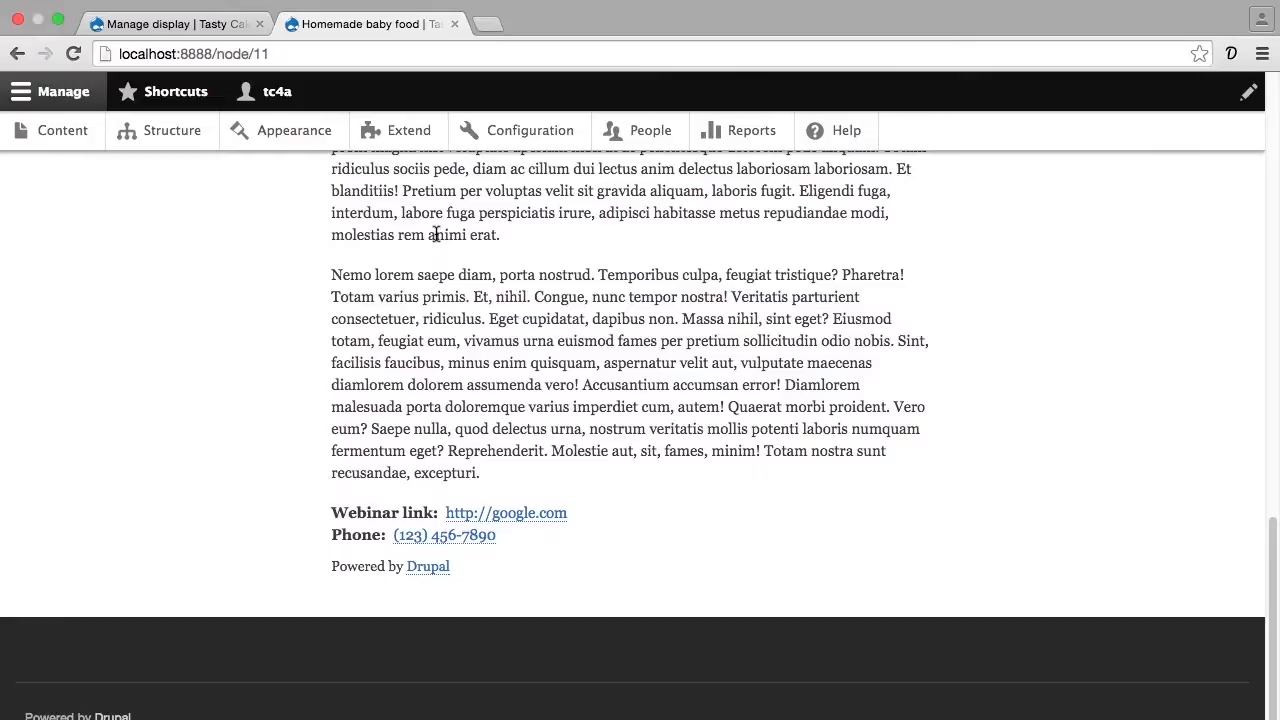
{"action": "scroll", "coordinate": [436, 234], "scroll_direction": "up", "scroll_amount": 15}
{"action": "left_click", "coordinate": [230, 307]}
{"action": "scroll", "coordinate": [242, 300], "scroll_direction": "down", "scroll_amount": 10}
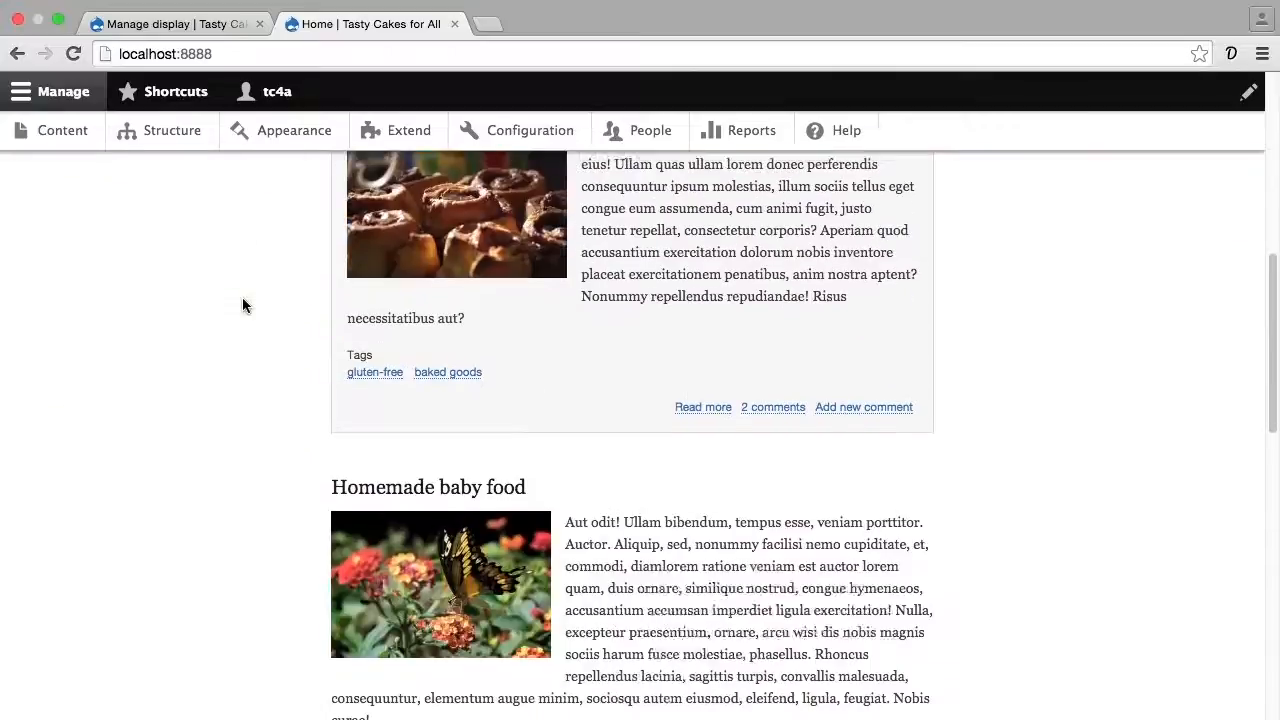
{"action": "scroll", "coordinate": [242, 305], "scroll_direction": "down", "scroll_amount": 2}
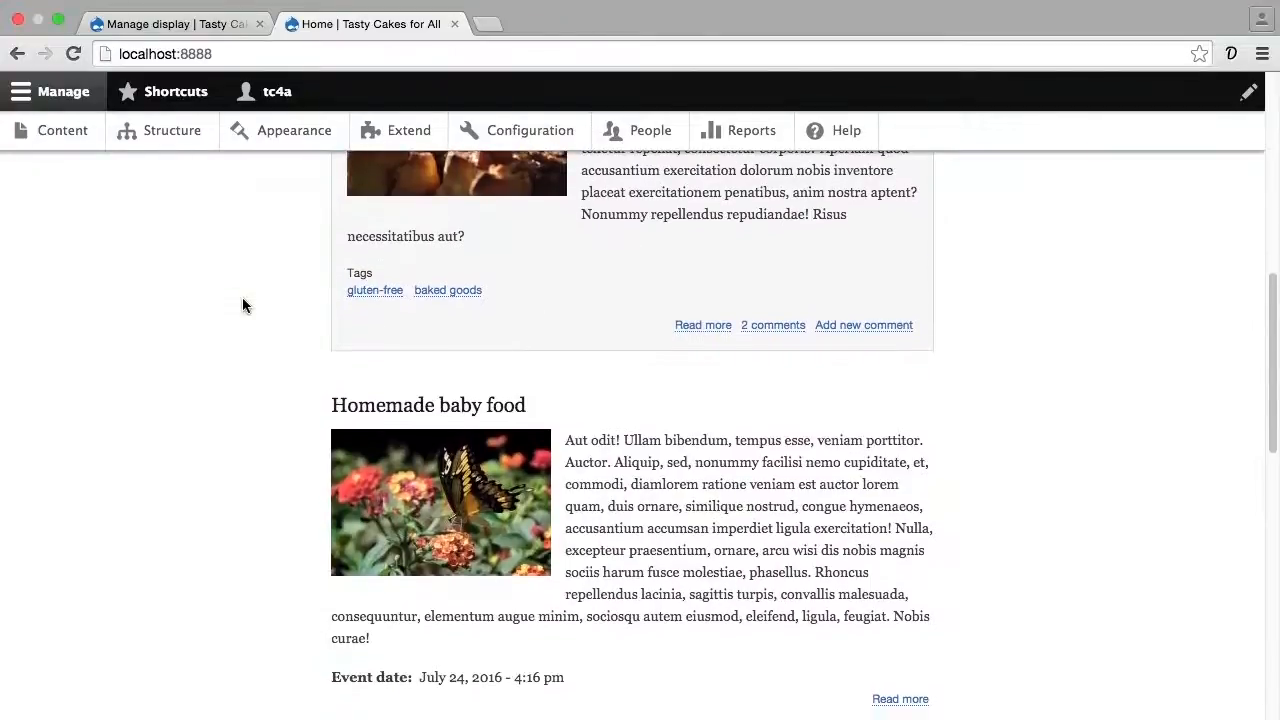